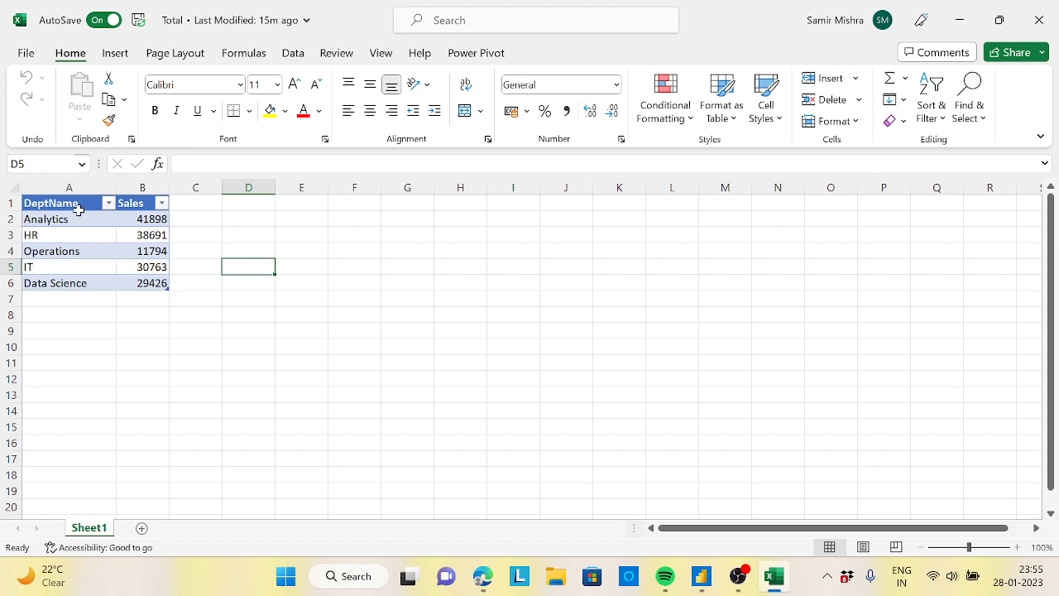
Examine the DeptName and Sales columns of the department table, including their headers and values.
{"action": "left_click", "coordinate": [77, 207]}
{"action": "left_click", "coordinate": [144, 204]}
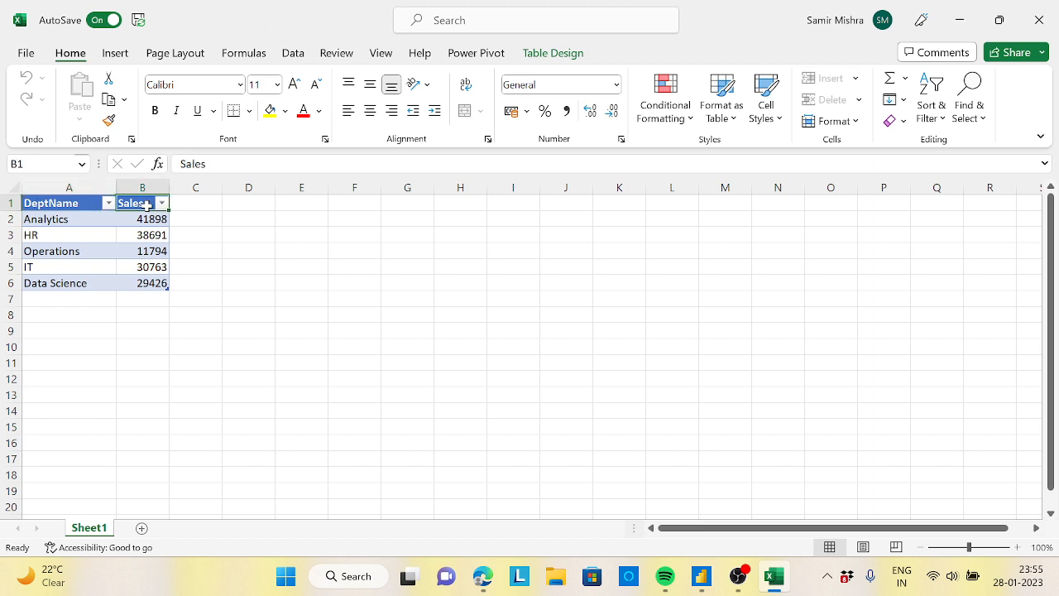
{"action": "left_click", "coordinate": [73, 221]}
{"action": "left_click_drag", "start_coordinate": [74, 221], "coordinate": [76, 281]}
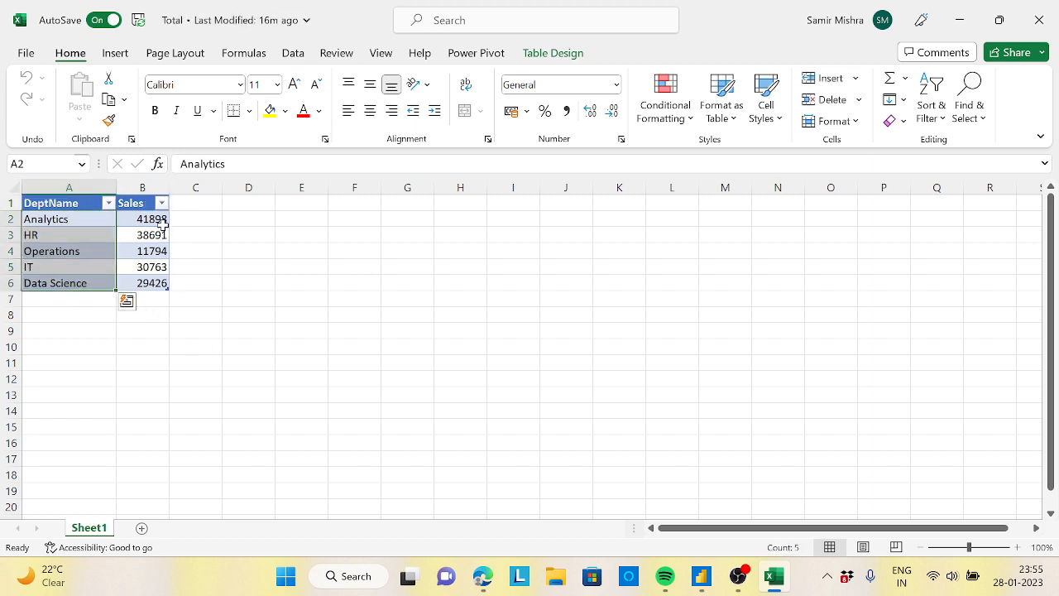
{"action": "left_click_drag", "start_coordinate": [163, 222], "coordinate": [161, 284]}
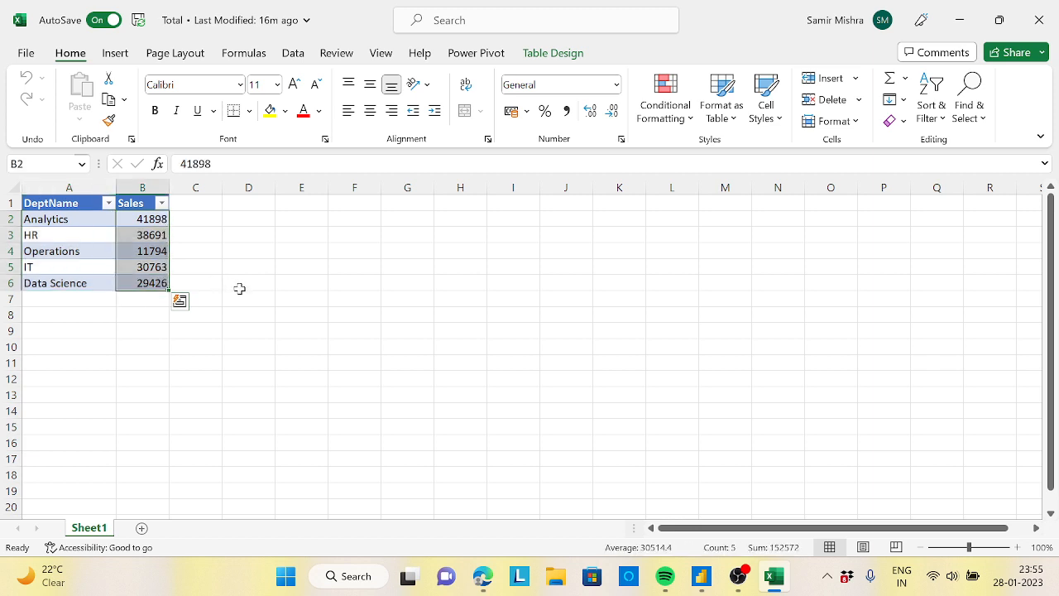
{"action": "left_click", "coordinate": [240, 288]}
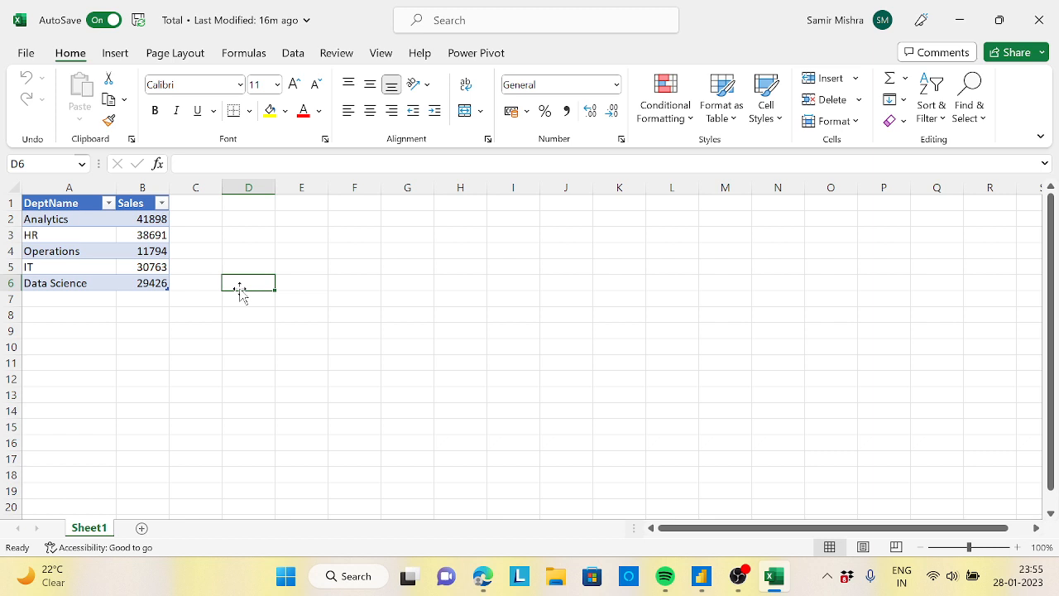
{"action": "left_click_drag", "start_coordinate": [149, 219], "coordinate": [144, 282]}
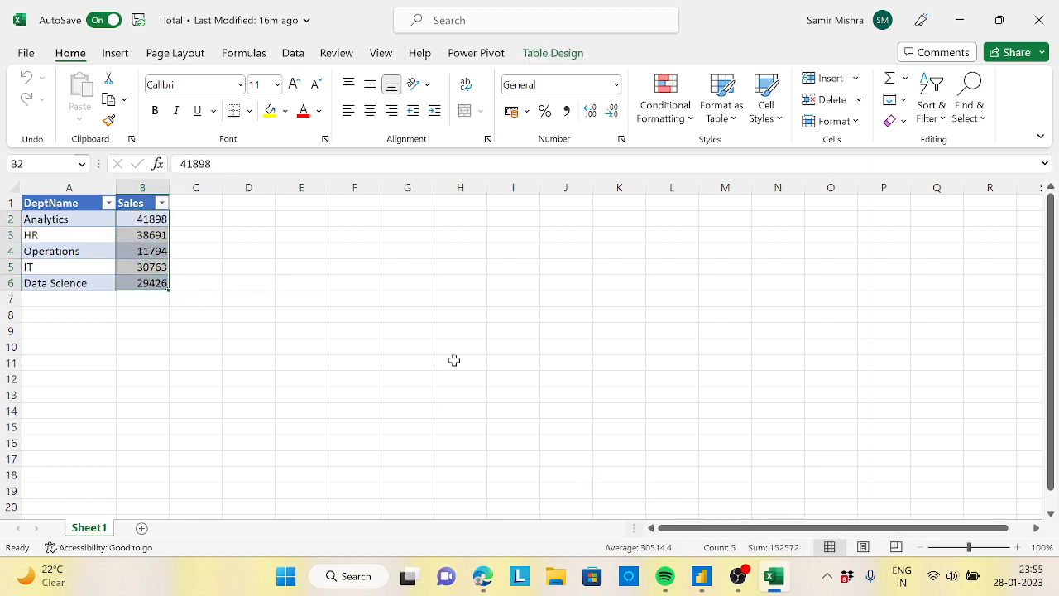
{"action": "left_click", "coordinate": [146, 221]}
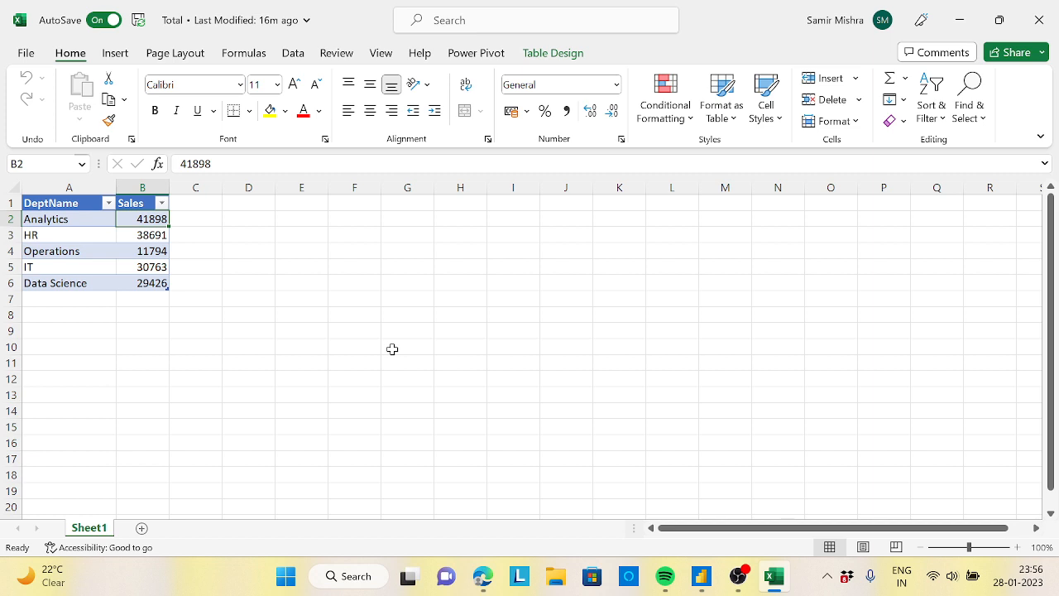
Close the workbook, switch to Power Query Editor and start a custom column named Total Sales in the Dept query.
{"action": "left_click", "coordinate": [1039, 21]}
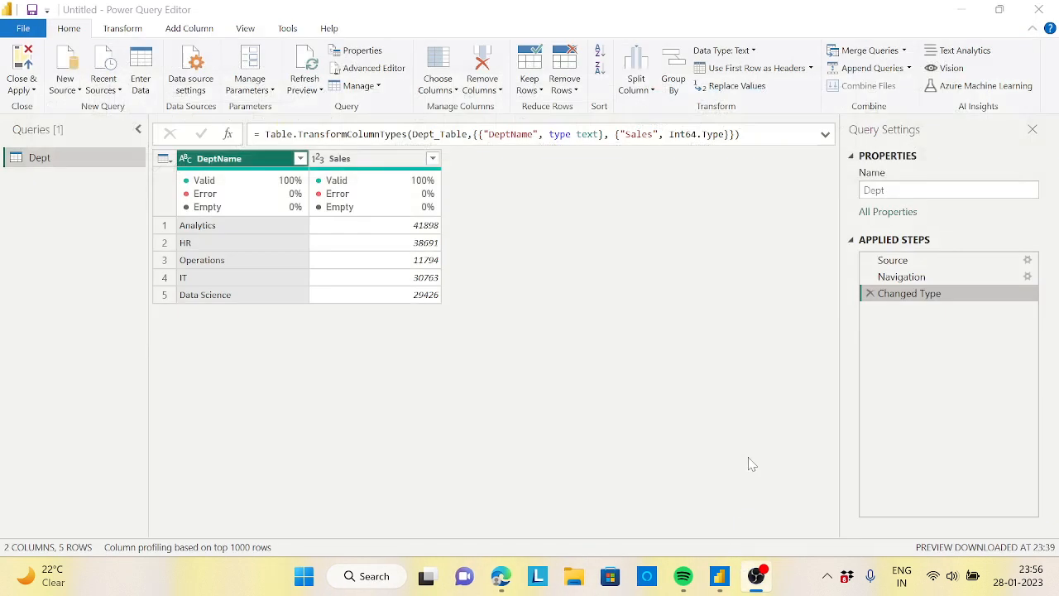
{"action": "left_click", "coordinate": [782, 511]}
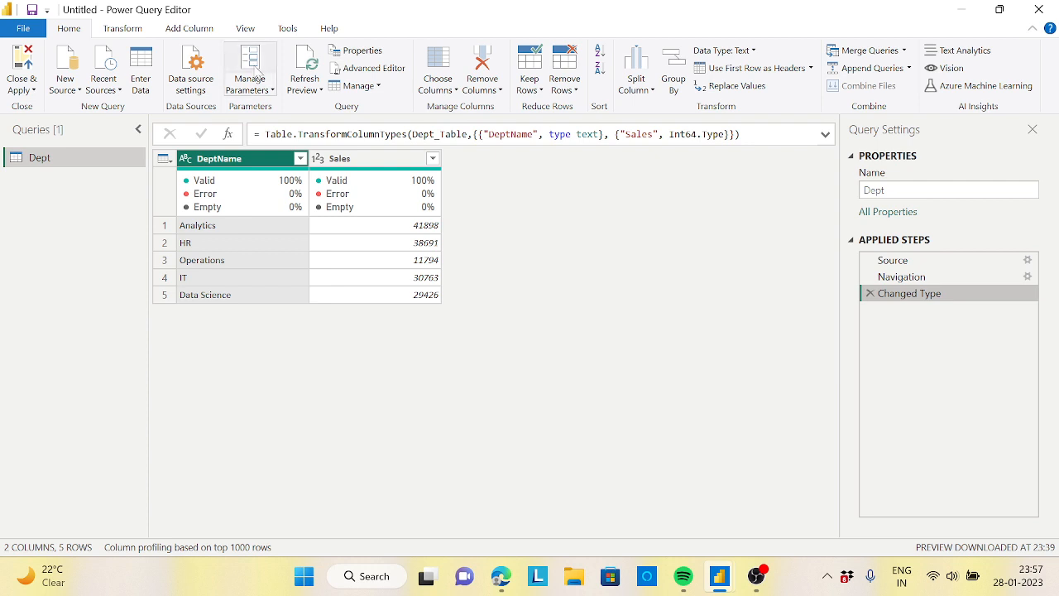
{"action": "left_click", "coordinate": [209, 31]}
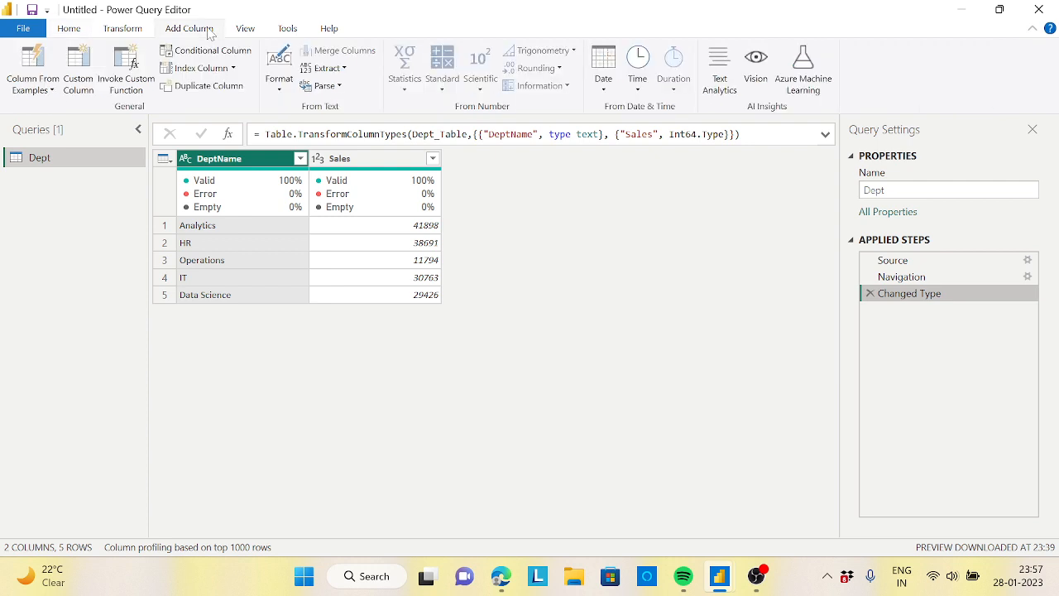
{"action": "left_click", "coordinate": [79, 71]}
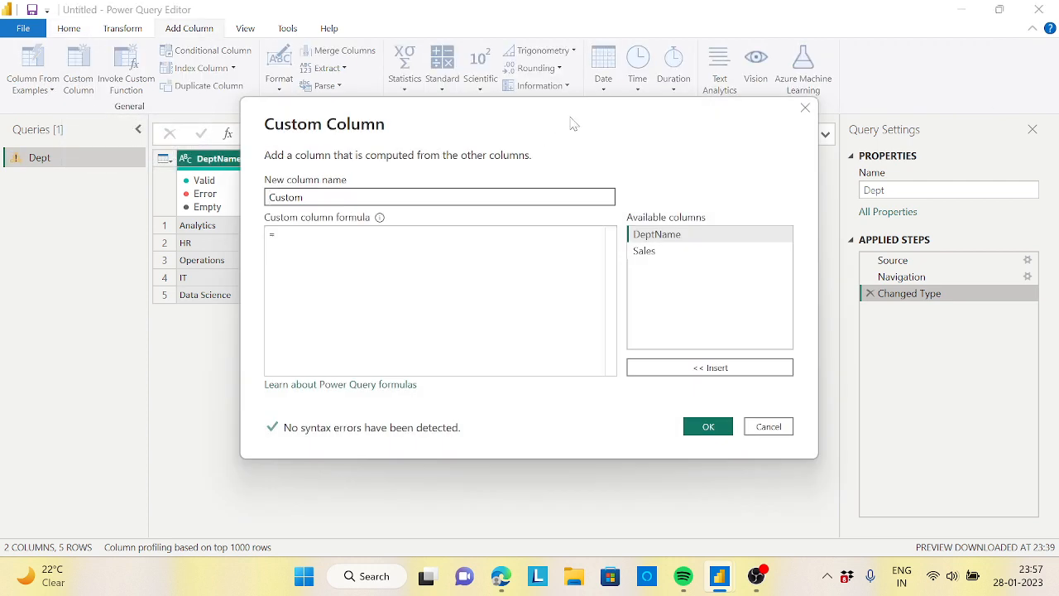
{"action": "left_click_drag", "start_coordinate": [571, 118], "coordinate": [748, 136]}
{"action": "key", "text": "BackSpace"}
{"action": "key", "text": "BackSpace"}
{"action": "key", "text": "BackSpace"}
{"action": "key", "text": "BackSpace"}
{"action": "key", "text": "BackSpace"}
{"action": "key", "text": "BackSpace"}
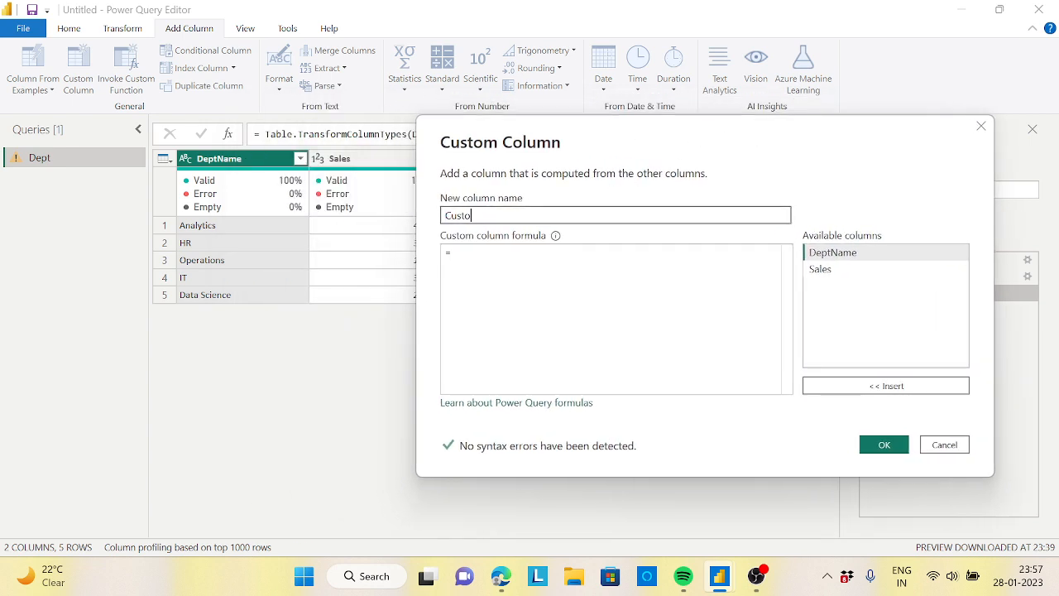
{"action": "type", "text": "Total Sales"}
{"action": "left_click", "coordinate": [536, 253]}
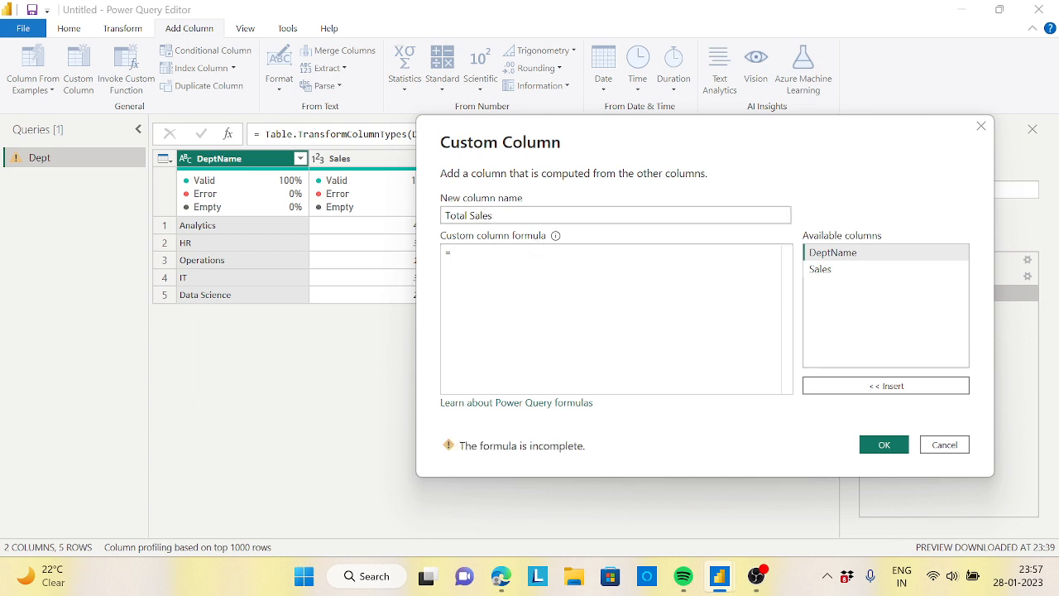
{"action": "type", "text": "sum"}
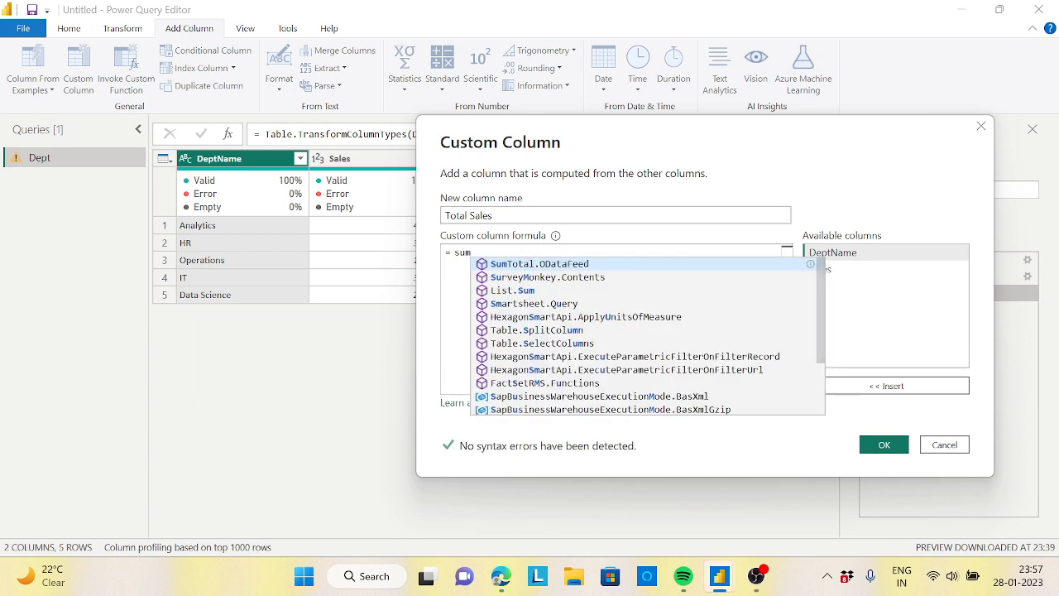
{"action": "key", "text": "Tab"}
{"action": "key", "text": "BackSpace"}
{"action": "key", "text": "BackSpace"}
{"action": "key", "text": "BackSpace"}
{"action": "key", "text": "BackSpace"}
{"action": "key", "text": "BackSpace"}
{"action": "key", "text": "BackSpace"}
{"action": "key", "text": "BackSpace"}
{"action": "key", "text": "BackSpace"}
{"action": "key", "text": "BackSpace"}
{"action": "key", "text": "BackSpace"}
{"action": "key", "text": "BackSpace"}
{"action": "key", "text": "BackSpace"}
{"action": "key", "text": "BackSpace"}
{"action": "key", "text": "BackSpace"}
{"action": "key", "text": "BackSpace"}
{"action": "key", "text": "BackSpace"}
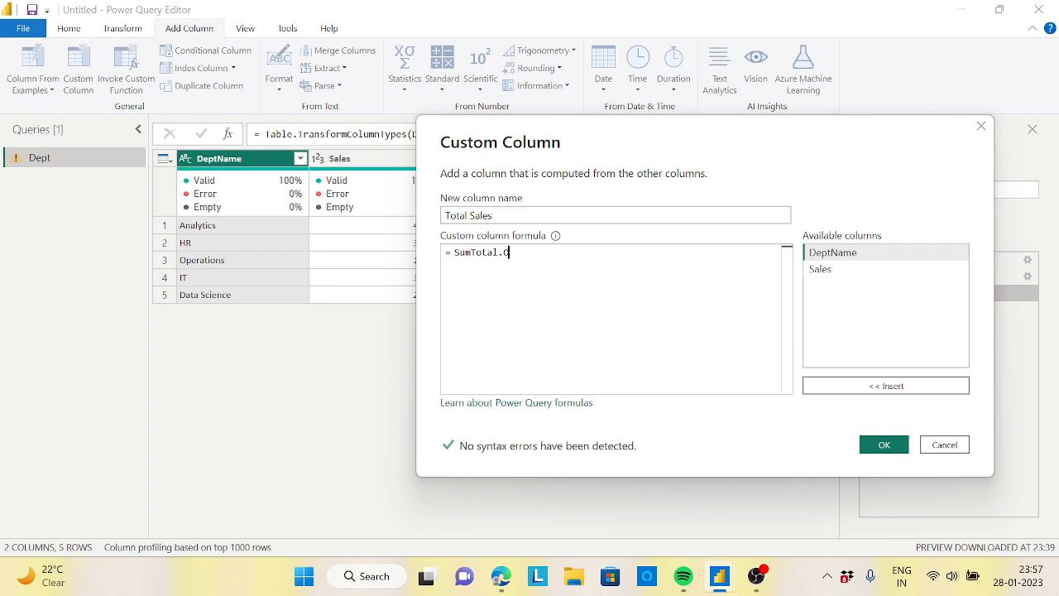
{"action": "key", "text": "BackSpace"}
{"action": "key", "text": "BackSpace"}
Enter the formula List.Sum([Sales]) for the Total Sales custom column and add it to the table.
{"action": "type", "text": "sum"}
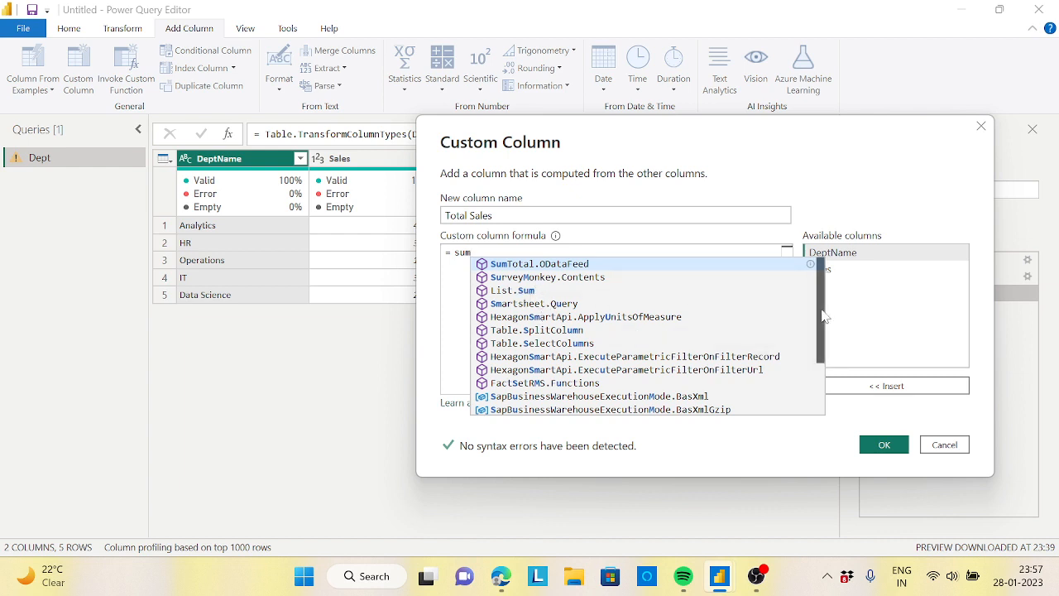
{"action": "scroll", "coordinate": [828, 339], "scroll_direction": "down", "scroll_amount": 2}
{"action": "mouse_move", "coordinate": [825, 335]}
{"action": "left_mouse_down"}
{"action": "mouse_move", "coordinate": [829, 389]}
{"action": "mouse_move", "coordinate": [829, 318]}
{"action": "left_mouse_up"}
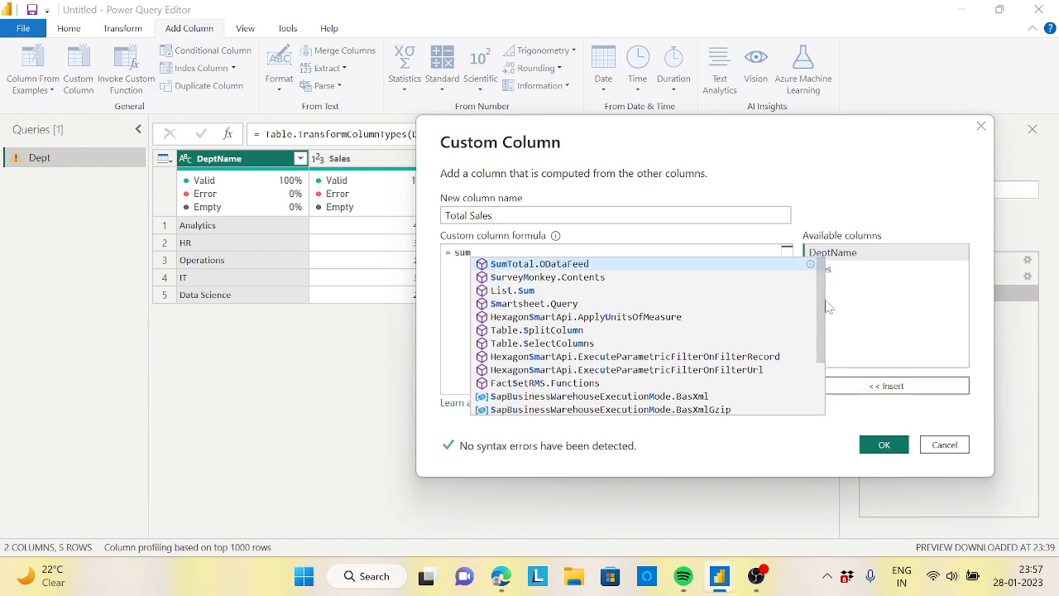
{"action": "left_click", "coordinate": [526, 293]}
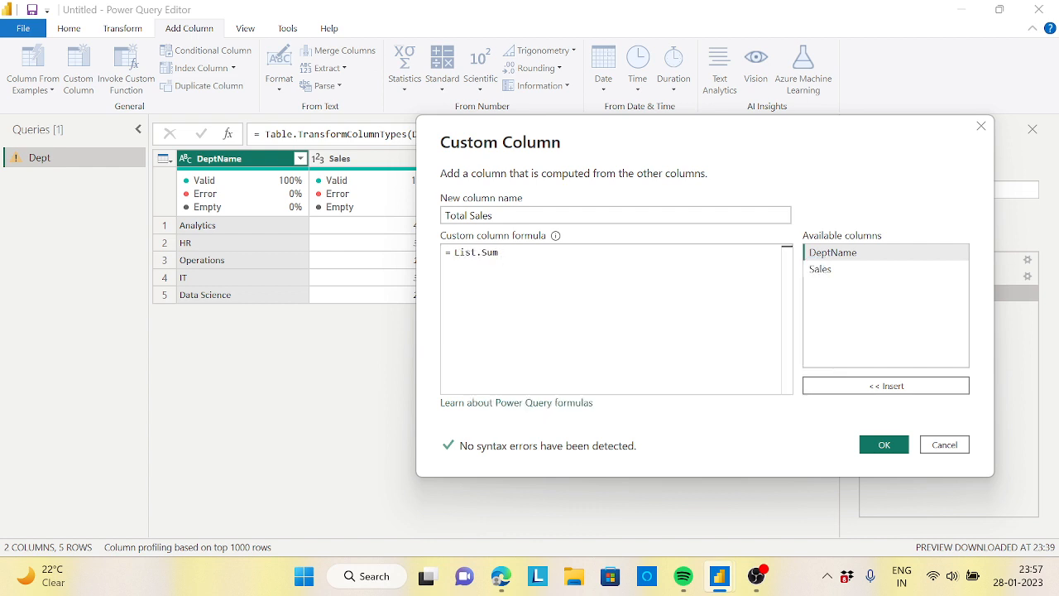
{"action": "type", "text": "("}
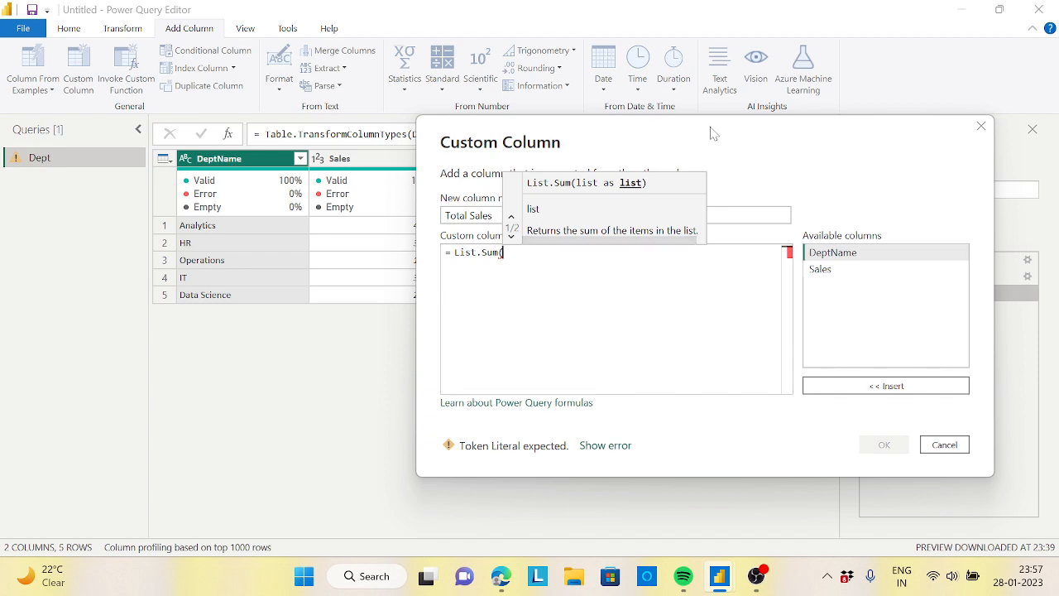
{"action": "left_click_drag", "start_coordinate": [714, 134], "coordinate": [619, 114]}
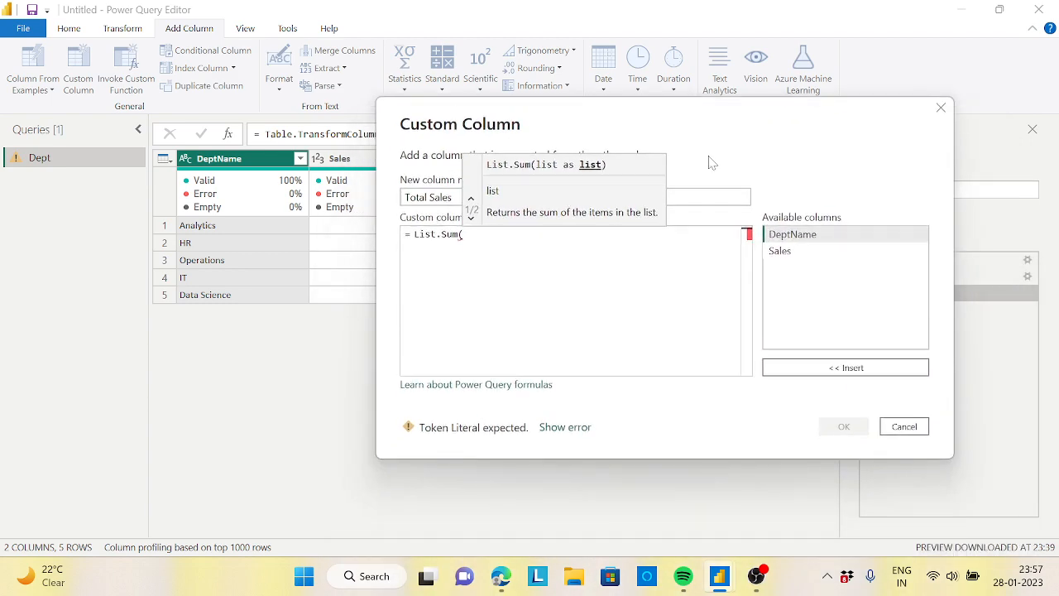
{"action": "double_click", "coordinate": [781, 252]}
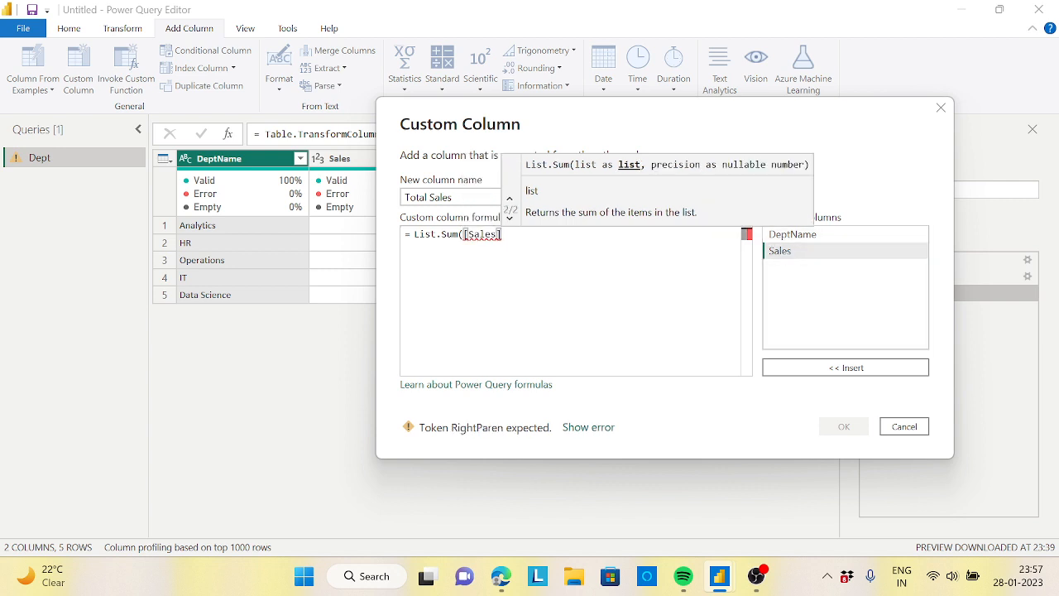
{"action": "type", "text": ")"}
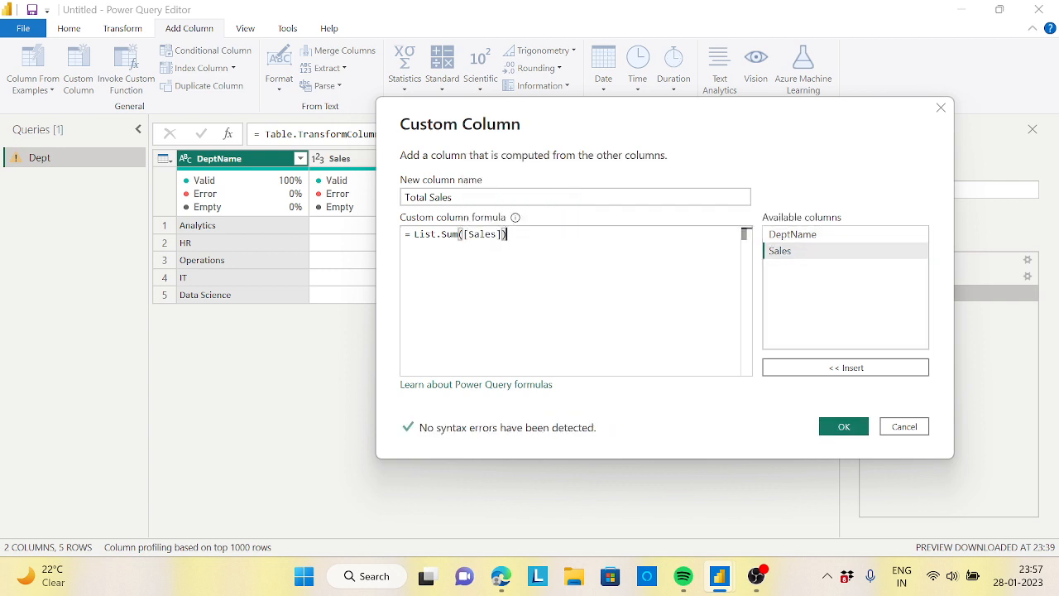
{"action": "left_click", "coordinate": [852, 433]}
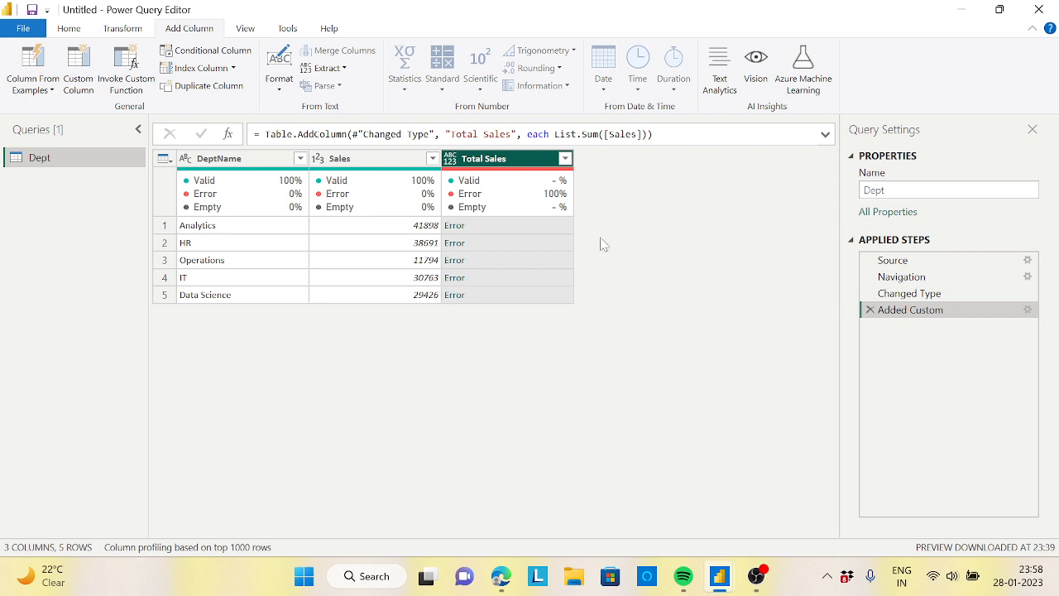
Inspect the error details of the Total Sales cells row by row and compare them with the Sales values.
{"action": "left_click", "coordinate": [546, 224]}
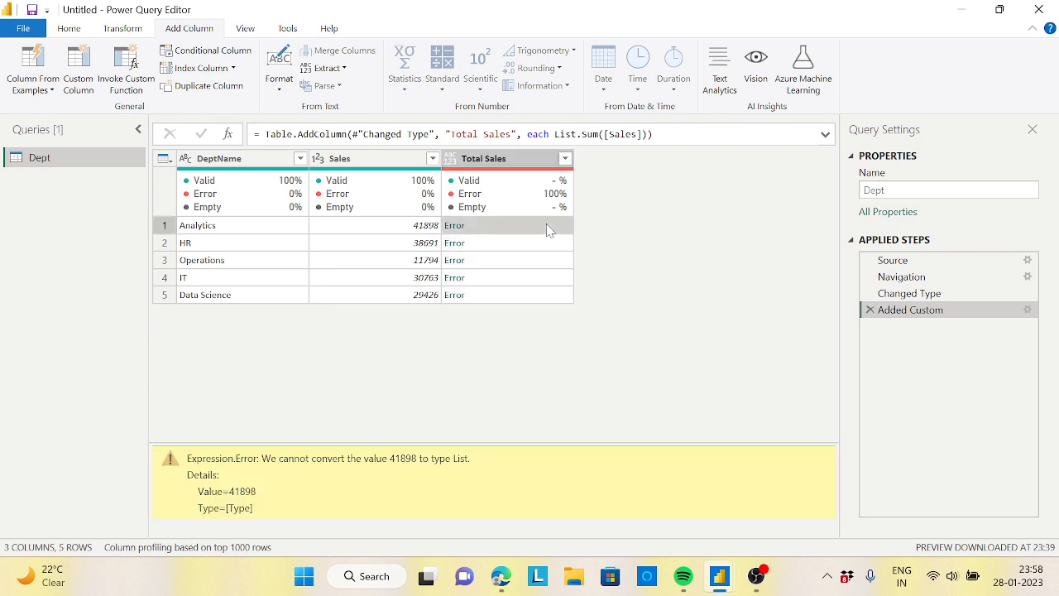
{"action": "left_click_drag", "start_coordinate": [262, 458], "coordinate": [419, 459]}
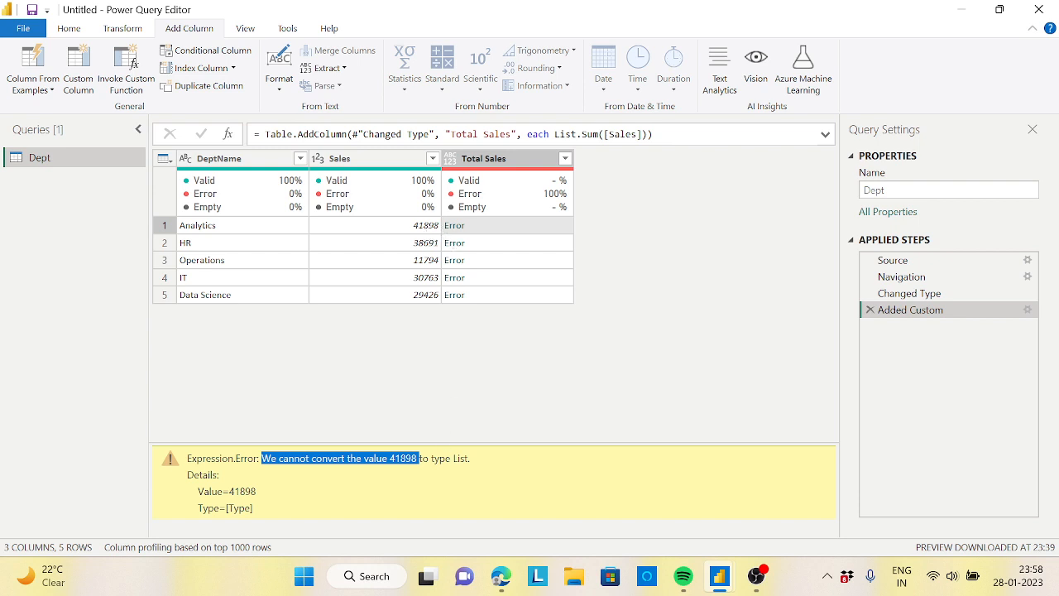
{"action": "left_click_drag", "start_coordinate": [431, 458], "coordinate": [470, 458]}
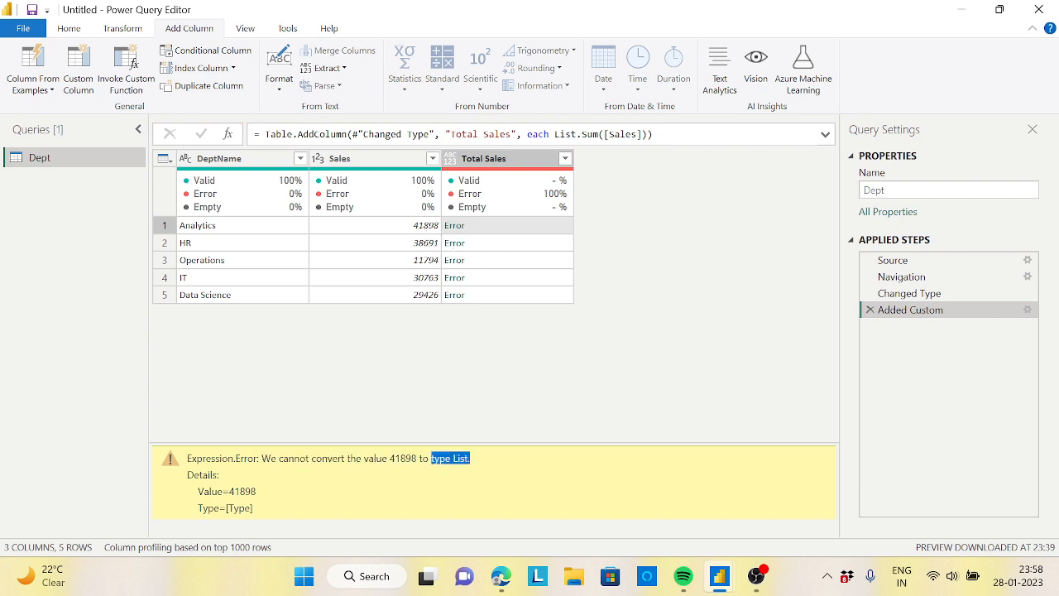
{"action": "left_click", "coordinate": [425, 244]}
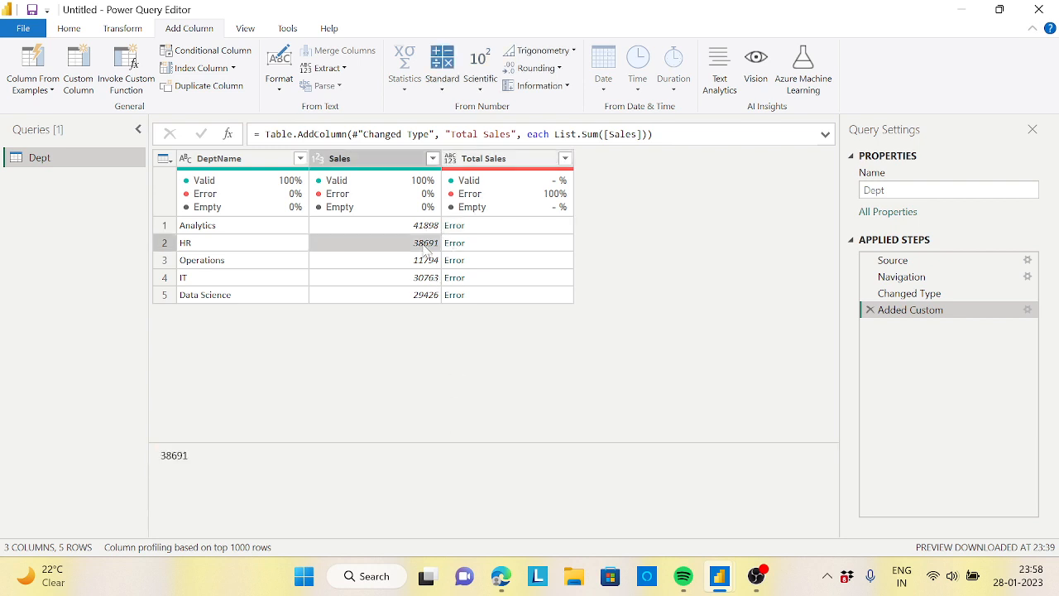
{"action": "left_click", "coordinate": [552, 249]}
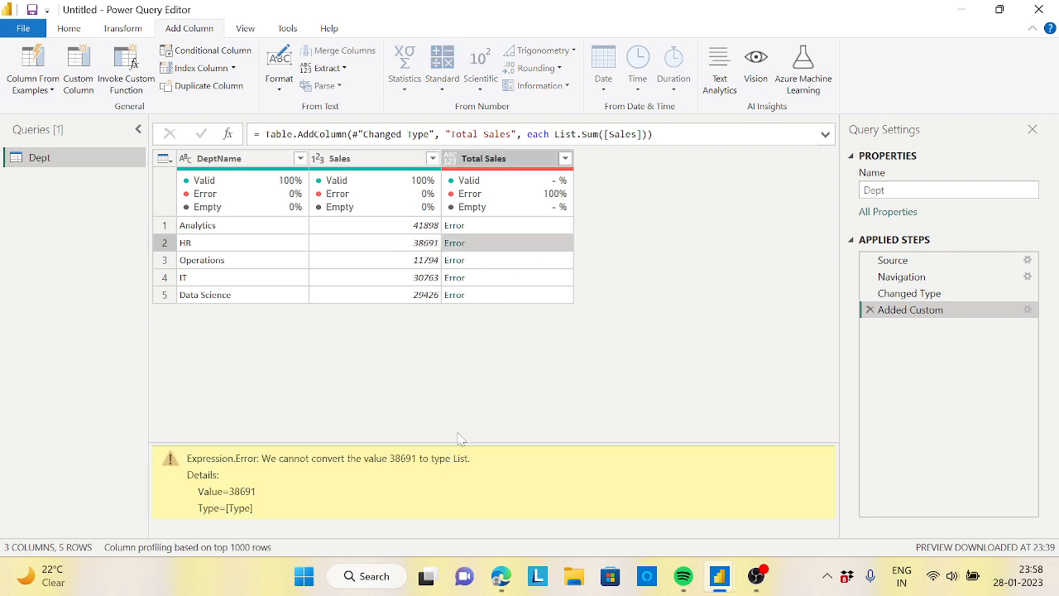
{"action": "left_click", "coordinate": [556, 265]}
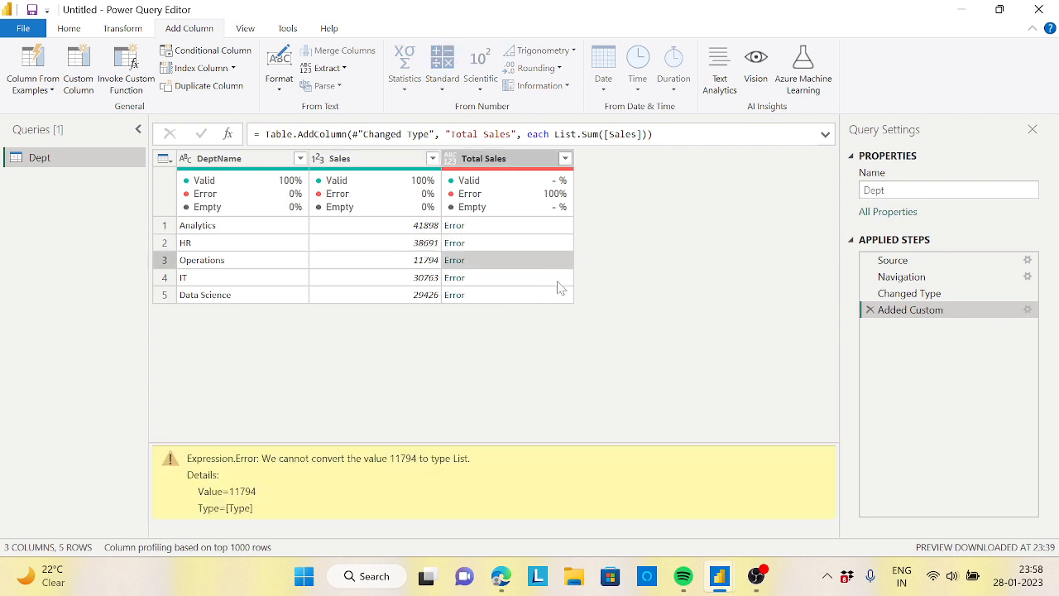
{"action": "left_click", "coordinate": [558, 280]}
{"action": "left_click", "coordinate": [561, 298]}
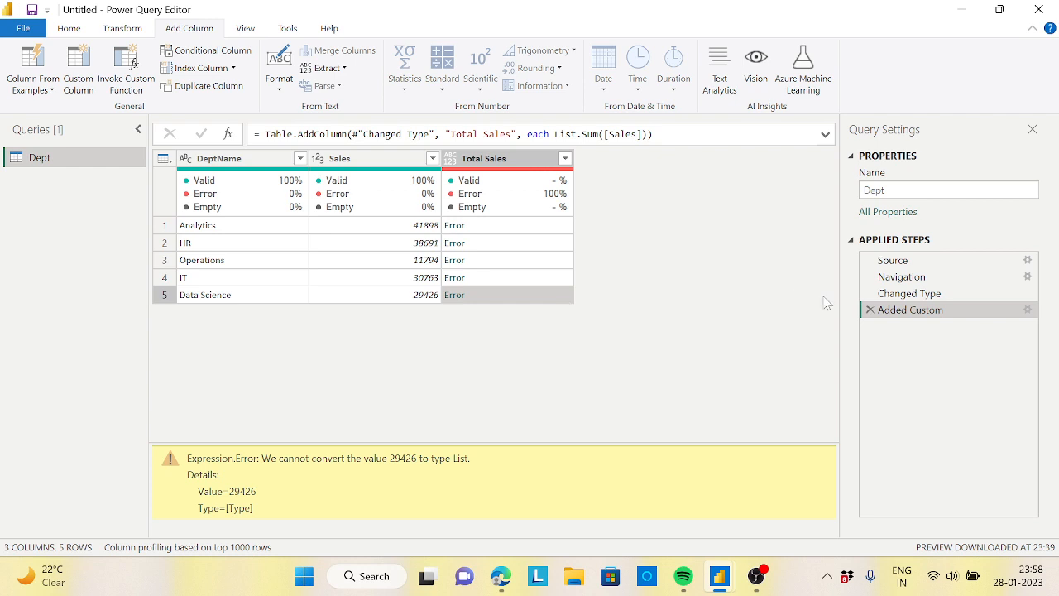
Reopen the Total Sales custom column definition and remove the [Sales] argument from its List.Sum formula.
{"action": "left_click", "coordinate": [1026, 310]}
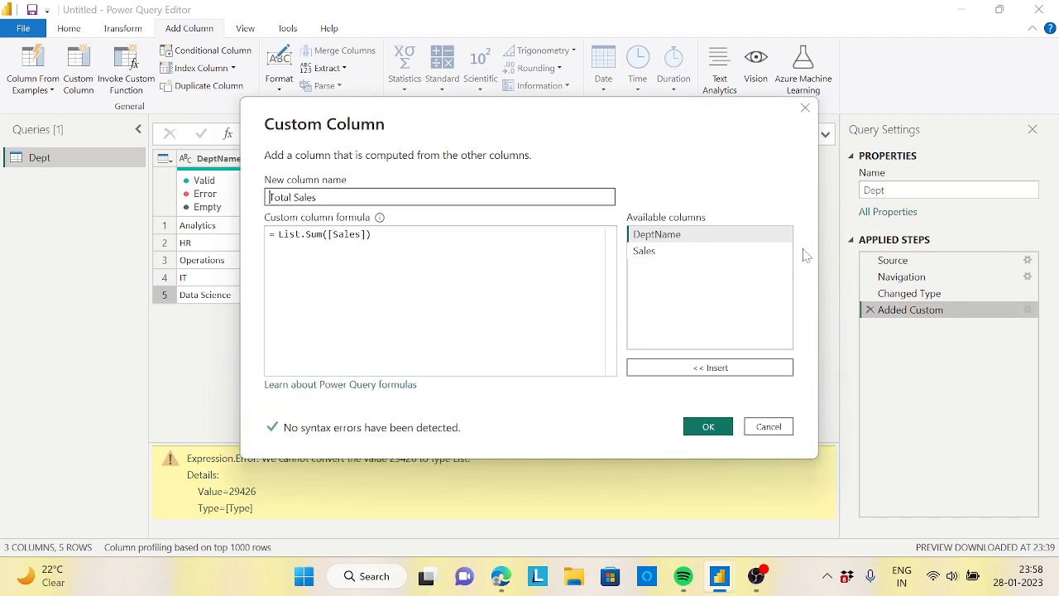
{"action": "left_click_drag", "start_coordinate": [602, 178], "coordinate": [456, 159]}
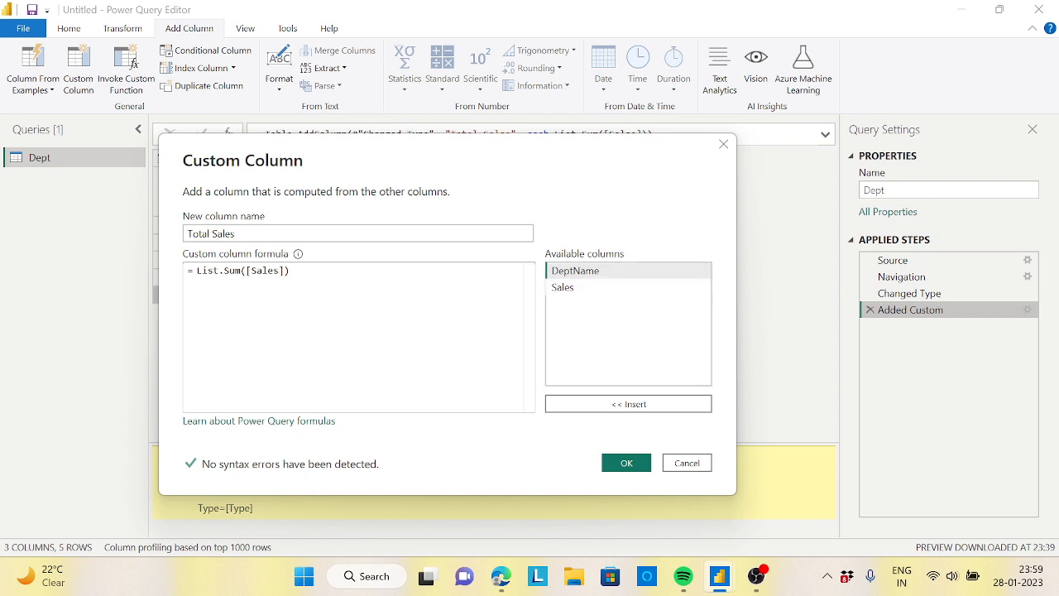
{"action": "left_click_drag", "start_coordinate": [246, 270], "coordinate": [286, 270]}
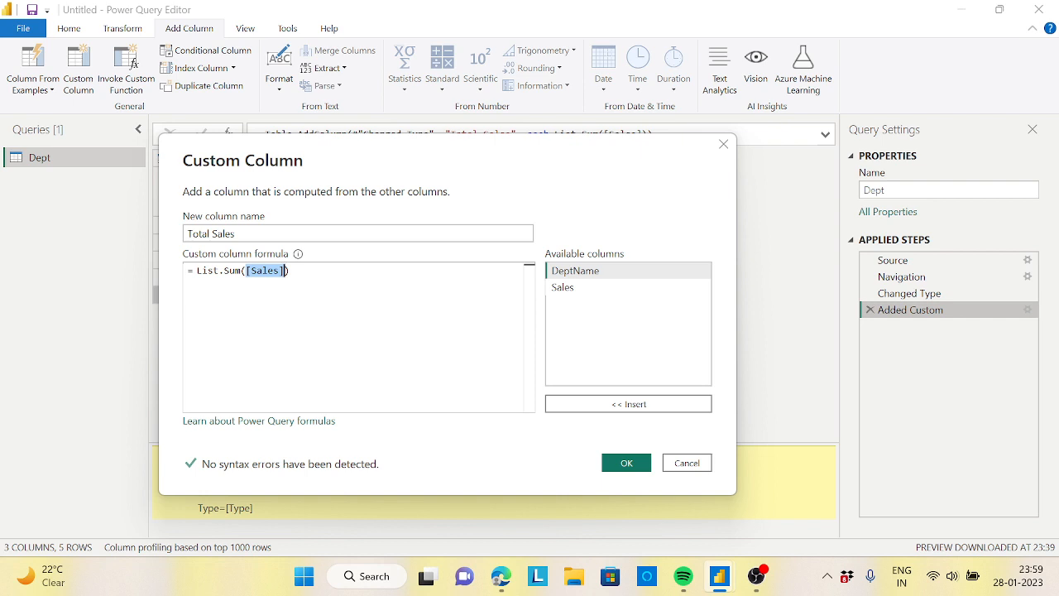
{"action": "key", "text": "Right"}
{"action": "key", "text": "BackSpace"}
{"action": "key", "text": "BackSpace"}
{"action": "key", "text": "BackSpace"}
{"action": "key", "text": "BackSpace"}
{"action": "key", "text": "BackSpace"}
{"action": "key", "text": "BackSpace"}
{"action": "key", "text": "BackSpace"}
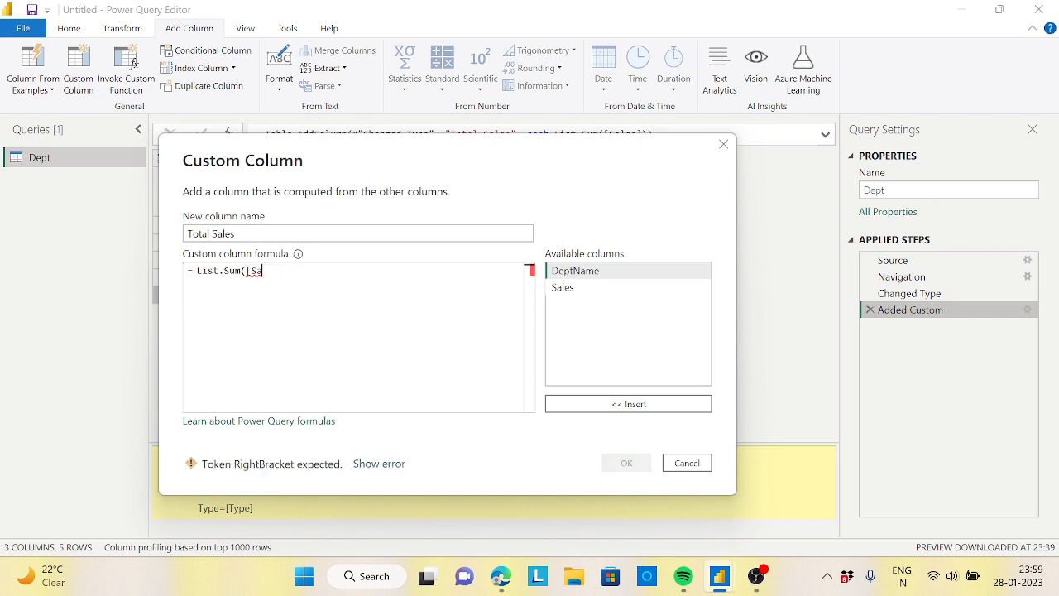
{"action": "key", "text": "BackSpace"}
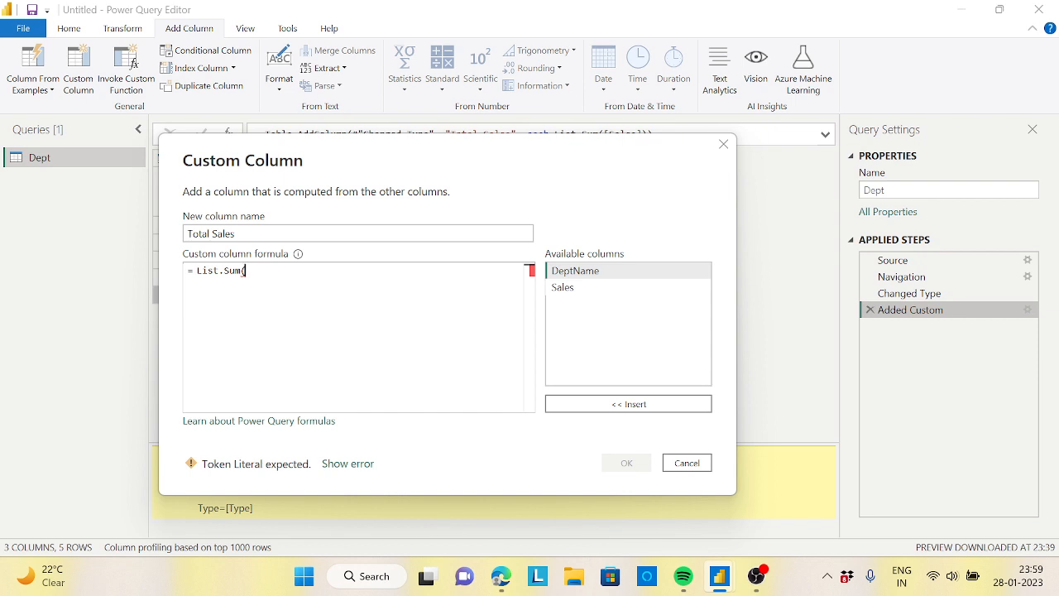
Complete the Total Sales formula as List.Sum(#"Changed Type"[Sales]) and apply it to the column.
{"action": "type", "text": "#\""}
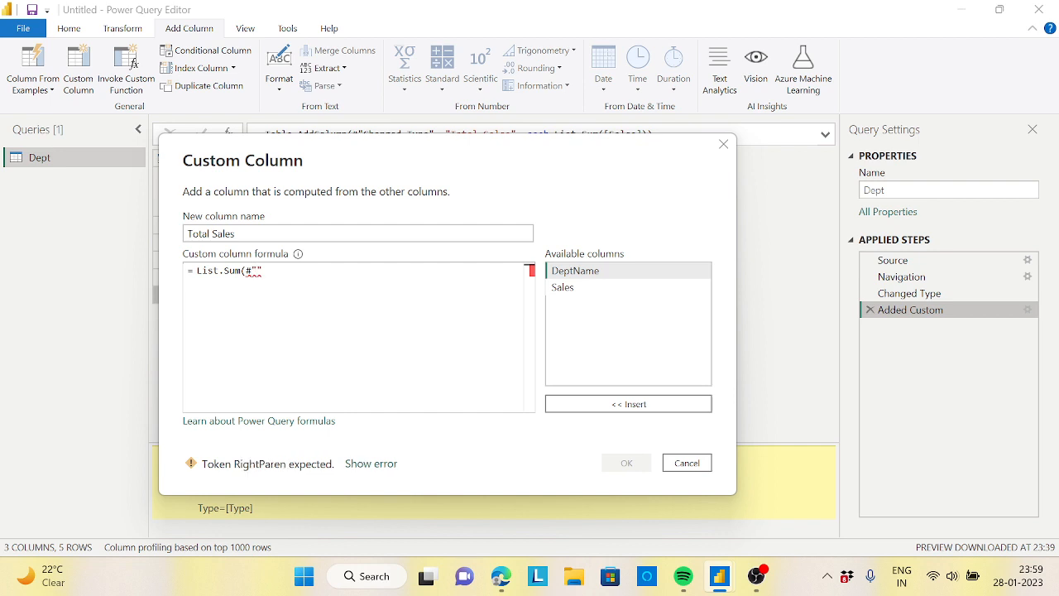
{"action": "type", "text": "Changed Type"}
{"action": "left_click", "coordinate": [567, 290]}
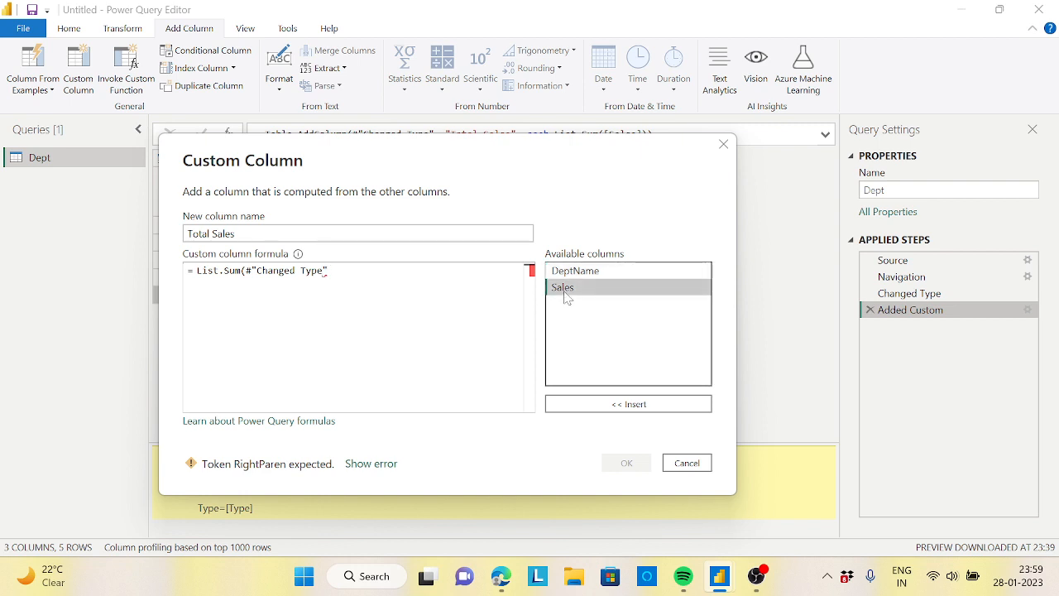
{"action": "double_click", "coordinate": [566, 294]}
{"action": "type", "text": ")"}
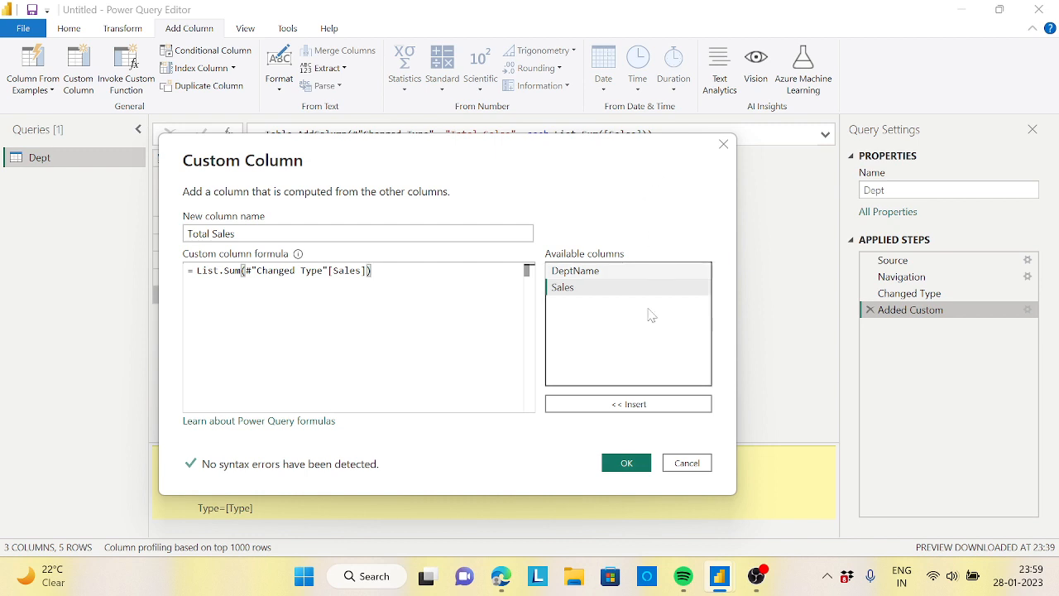
{"action": "left_click", "coordinate": [628, 468]}
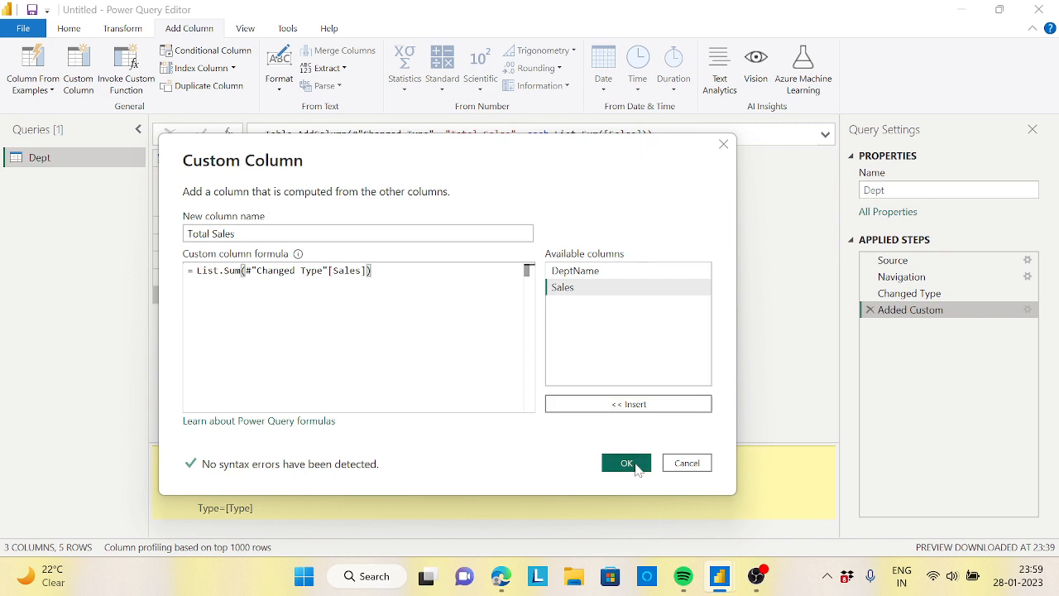
{"action": "left_click", "coordinate": [634, 465]}
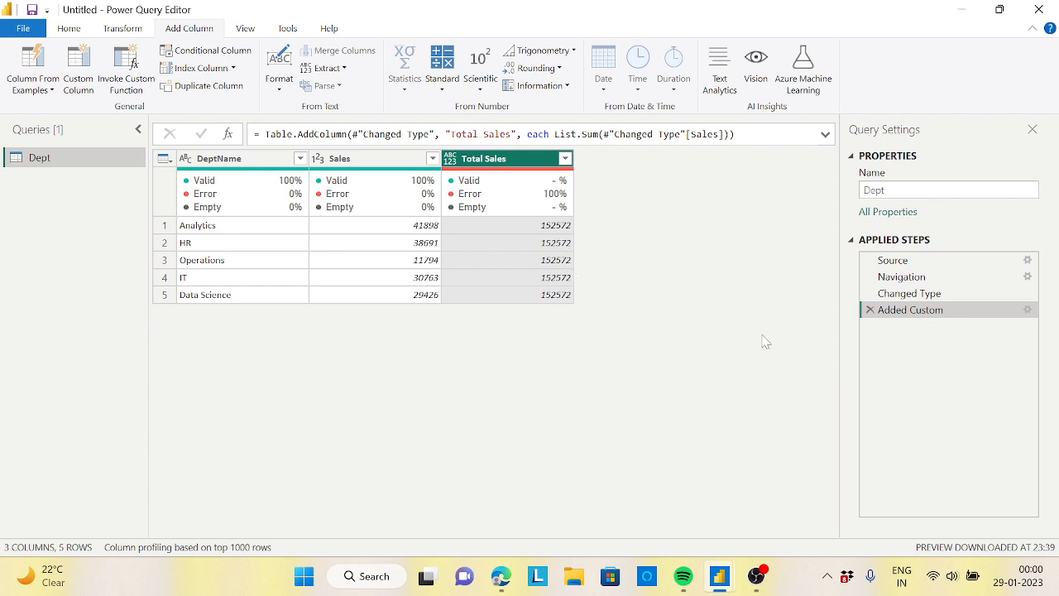
Review the Total Sales formula's #"Changed Type" and [Sales] references in its custom column definition.
{"action": "left_click", "coordinate": [1028, 310]}
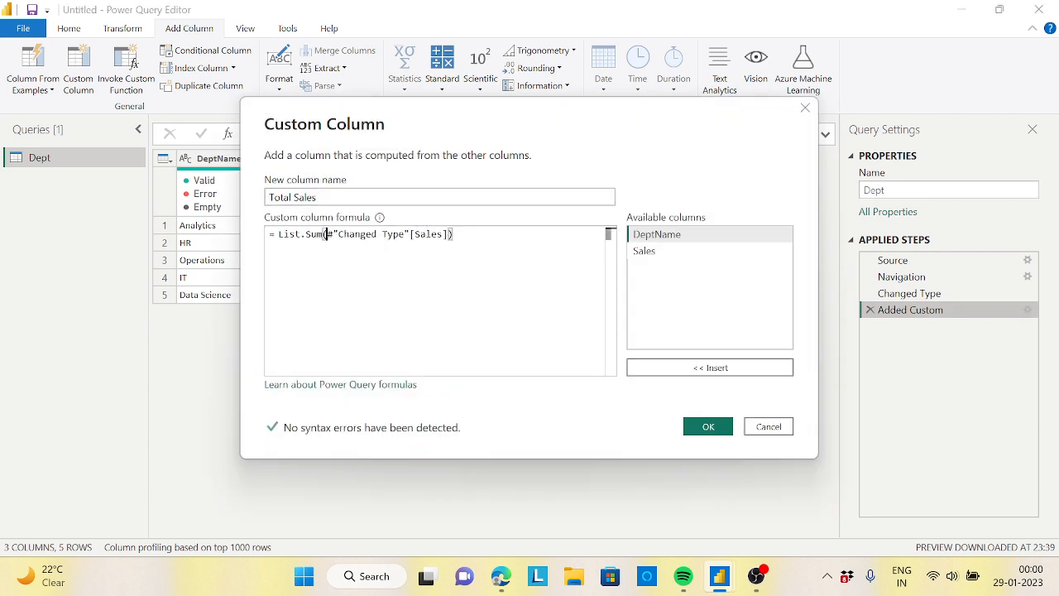
{"action": "left_click_drag", "start_coordinate": [327, 234], "coordinate": [443, 235]}
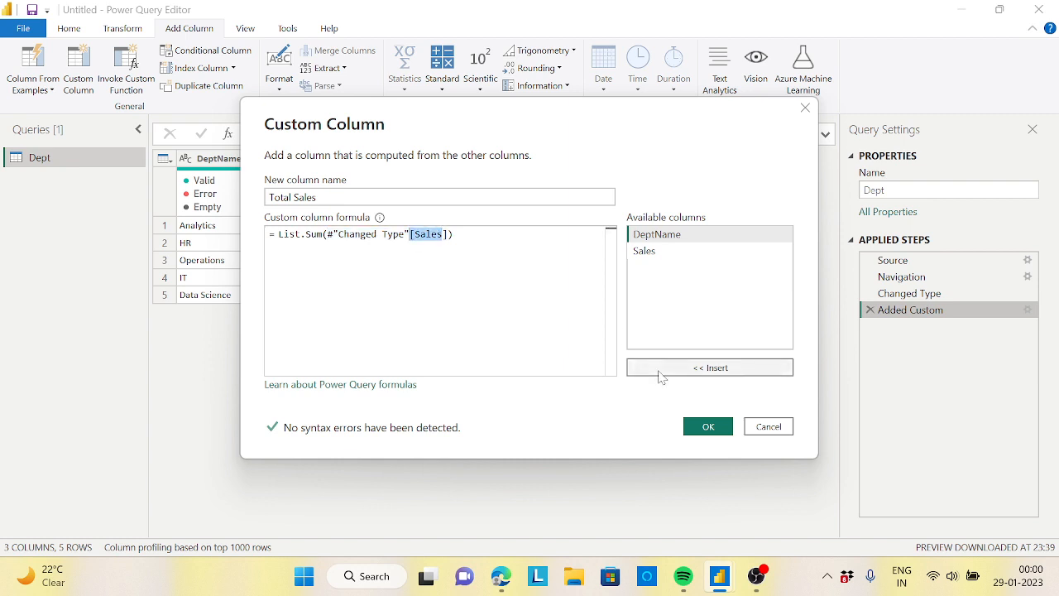
{"action": "left_click", "coordinate": [717, 426]}
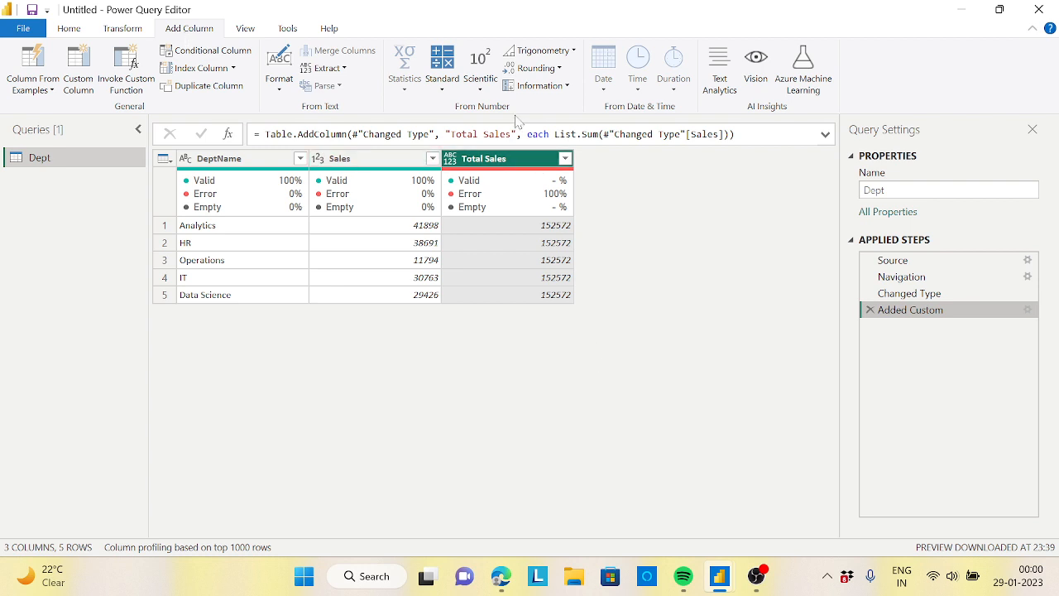
Start another custom column in the Dept query and name it % Contribution.
{"action": "left_click", "coordinate": [79, 71]}
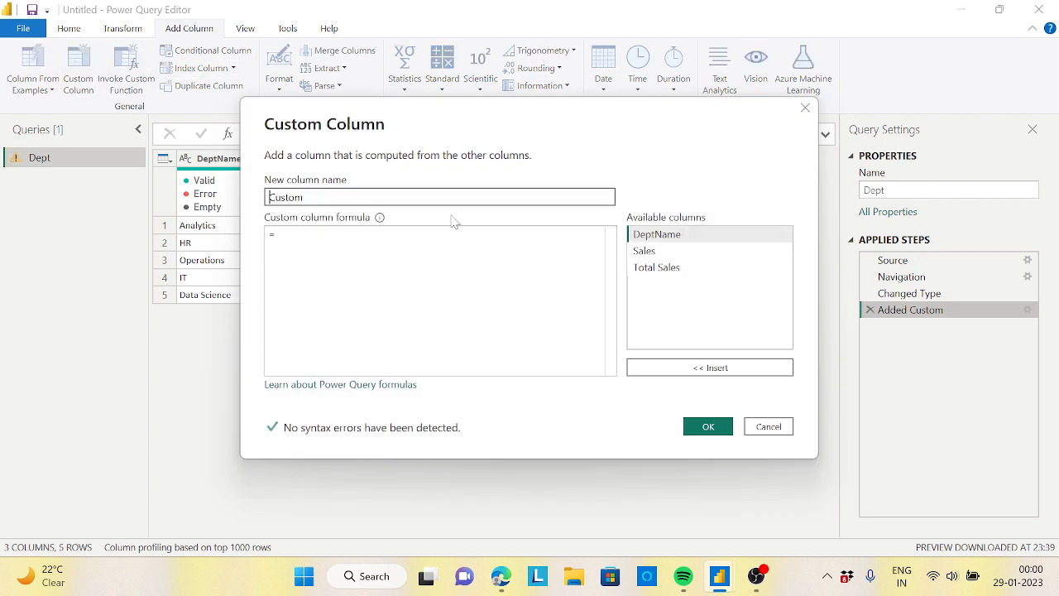
{"action": "key", "text": "Delete"}
{"action": "key", "text": "Delete"}
{"action": "key", "text": "Delete"}
{"action": "key", "text": "Delete"}
{"action": "key", "text": "Delete"}
{"action": "key", "text": "Delete"}
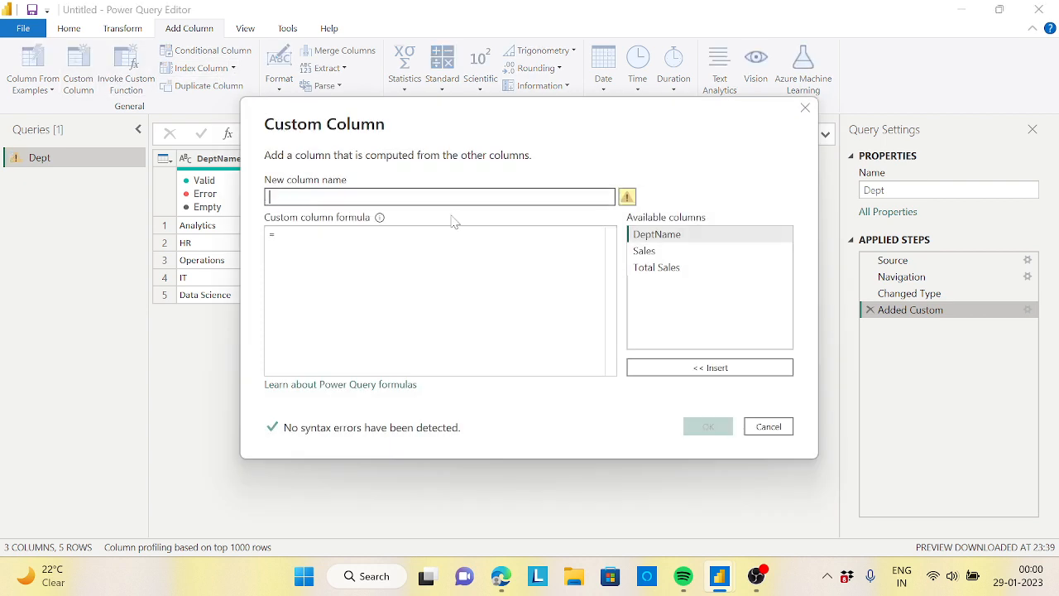
{"action": "type", "text": "% C"}
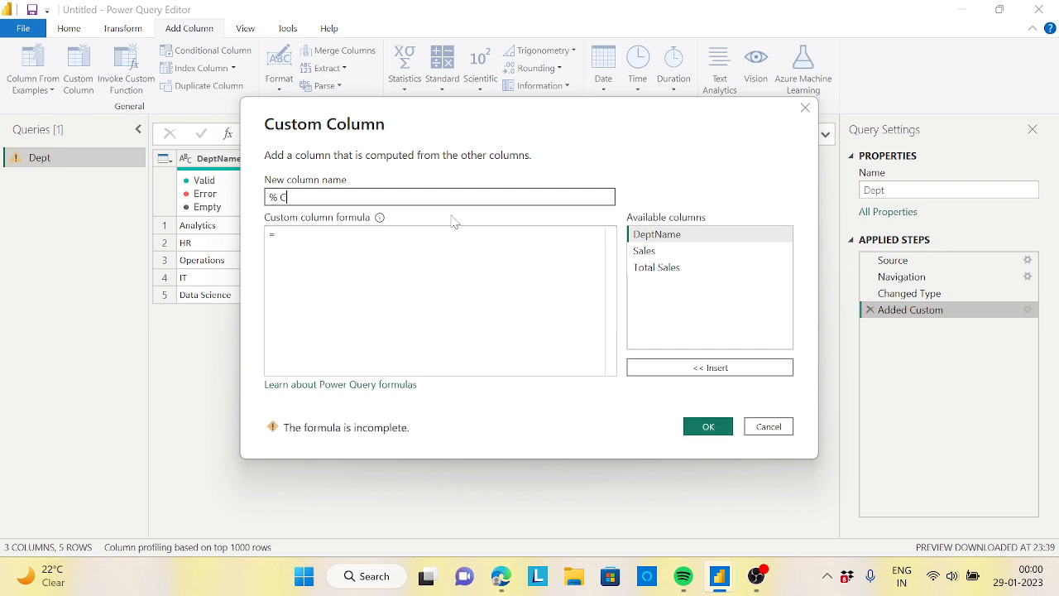
{"action": "type", "text": "ontribution"}
Add the % Contribution column with the formula [Total Sales]/[Sales] and set its data type to decimal number.
{"action": "left_click", "coordinate": [276, 235]}
{"action": "left_click", "coordinate": [650, 269]}
{"action": "double_click", "coordinate": [649, 267]}
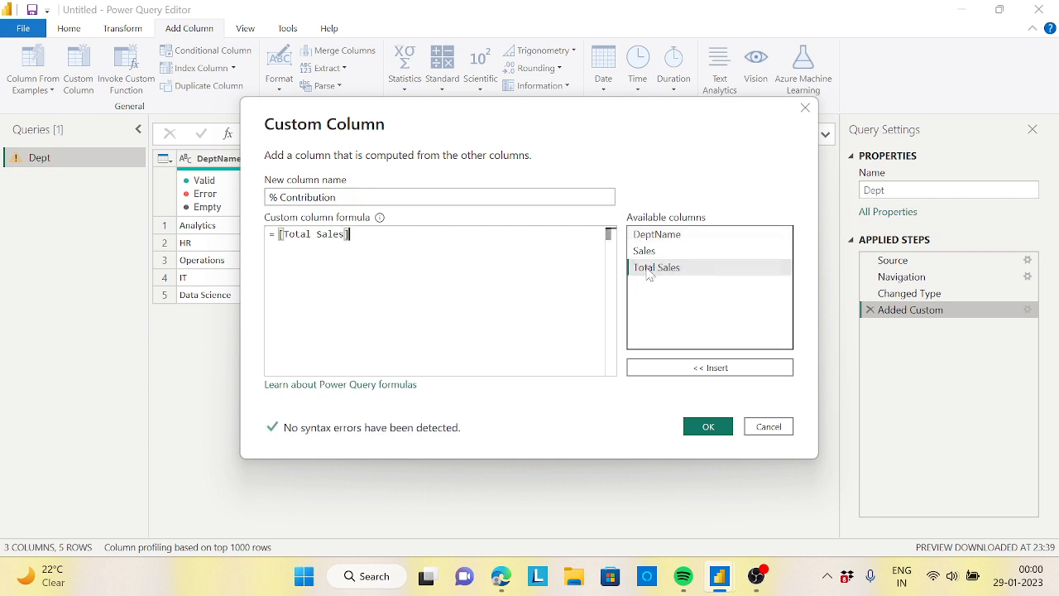
{"action": "type", "text": "/"}
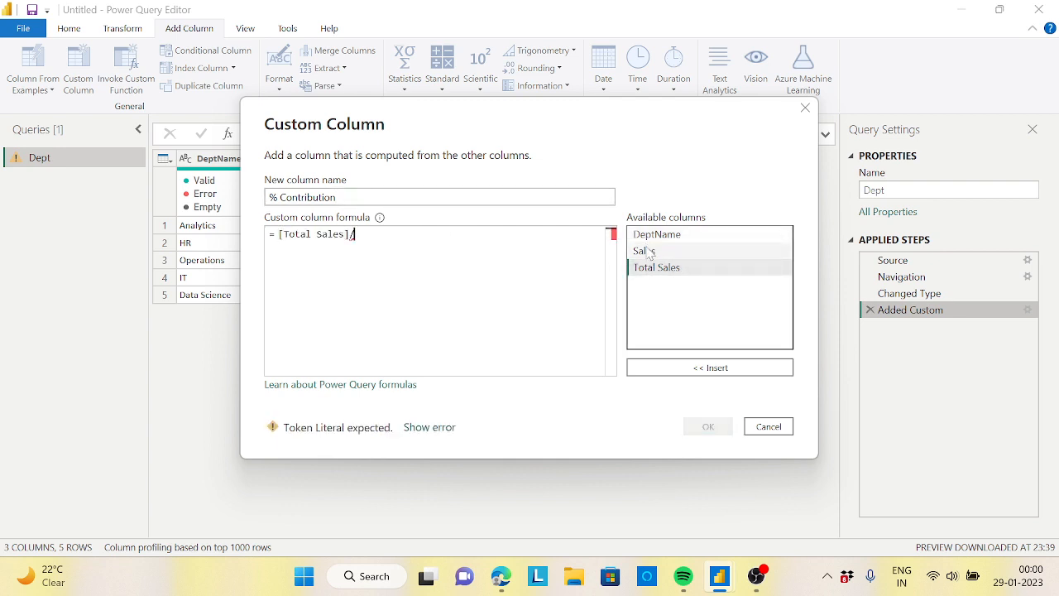
{"action": "double_click", "coordinate": [645, 252]}
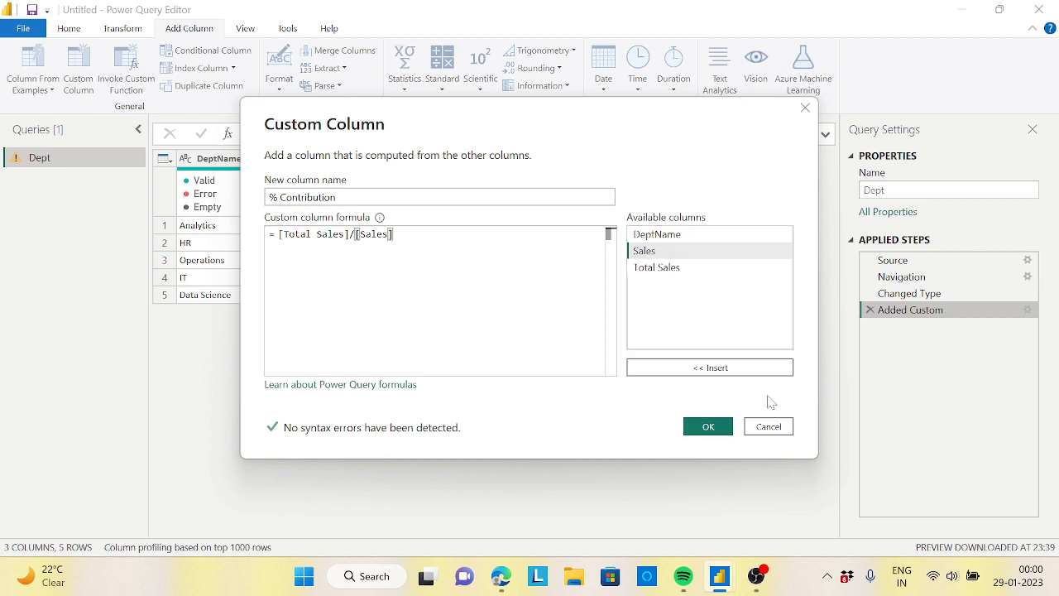
{"action": "left_click", "coordinate": [706, 426]}
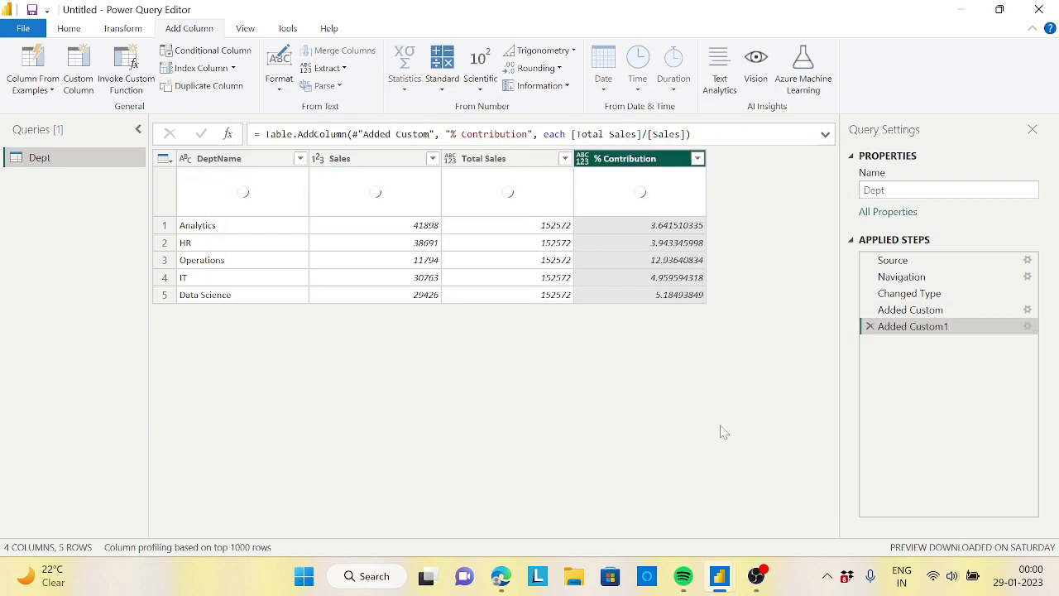
{"action": "left_click", "coordinate": [583, 158]}
{"action": "left_click", "coordinate": [612, 177]}
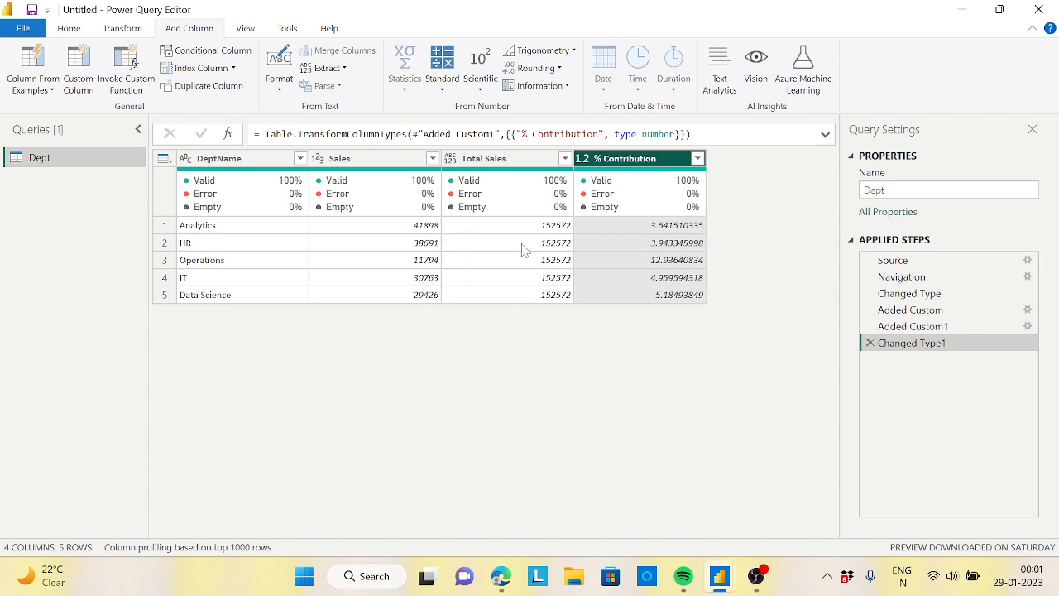
Duplicate the Dept query and delete the Changed Type1, Added Custom1 and Added Custom steps from the copy.
{"action": "right_click", "coordinate": [48, 168]}
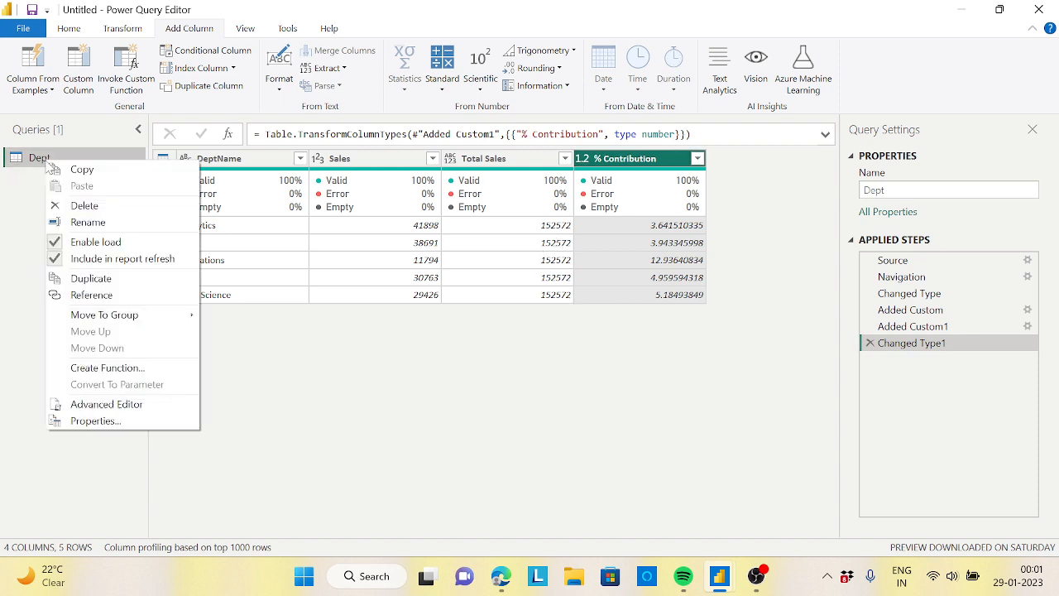
{"action": "left_click", "coordinate": [110, 279]}
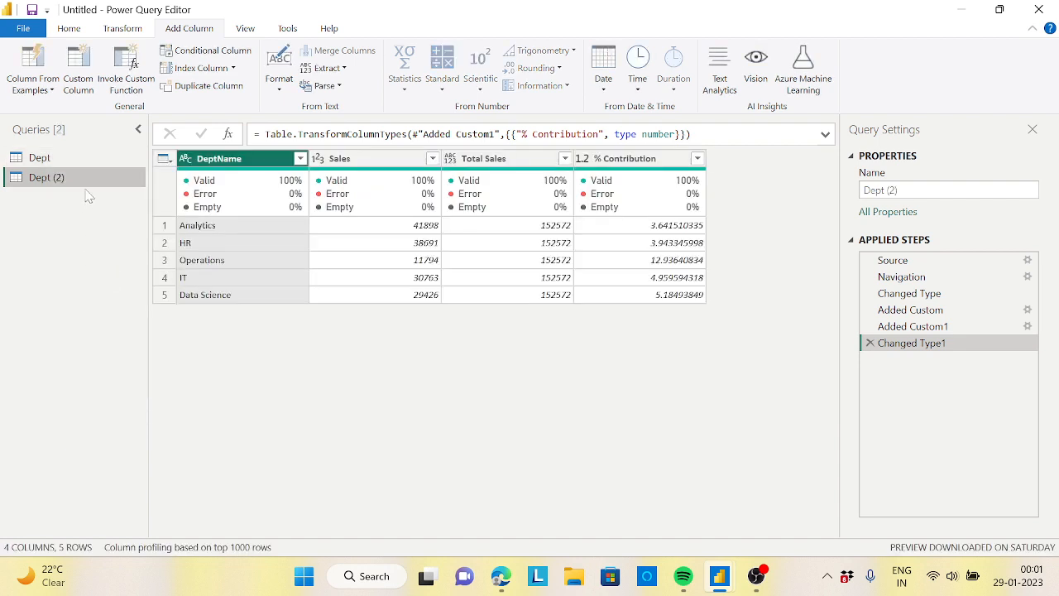
{"action": "left_click", "coordinate": [869, 343]}
{"action": "left_click", "coordinate": [870, 327]}
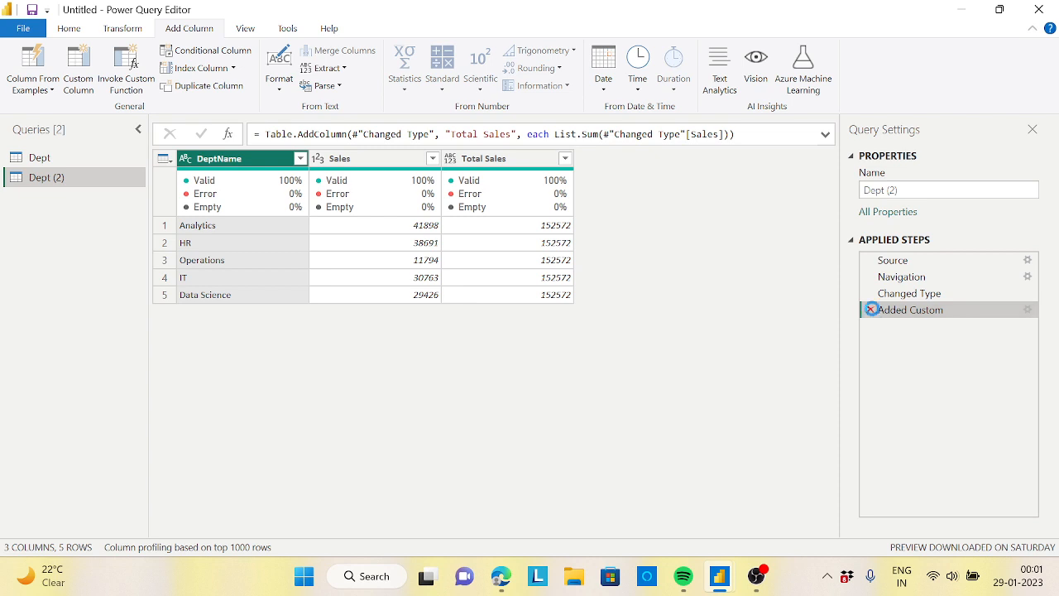
{"action": "left_click", "coordinate": [870, 309]}
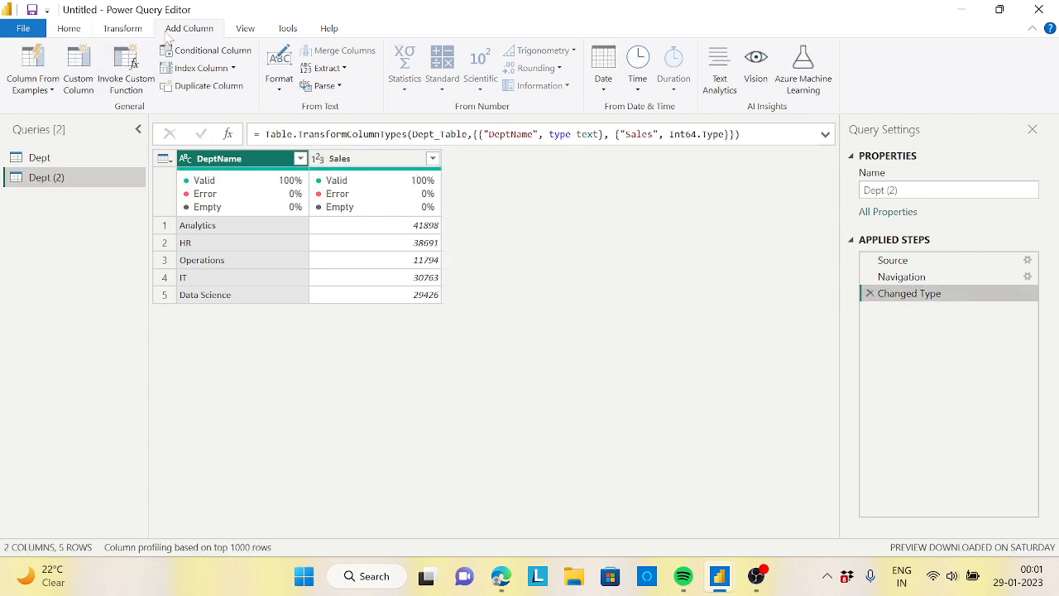
Start a custom column in the Dept (2) query and name it Max Sales.
{"action": "left_click", "coordinate": [85, 74]}
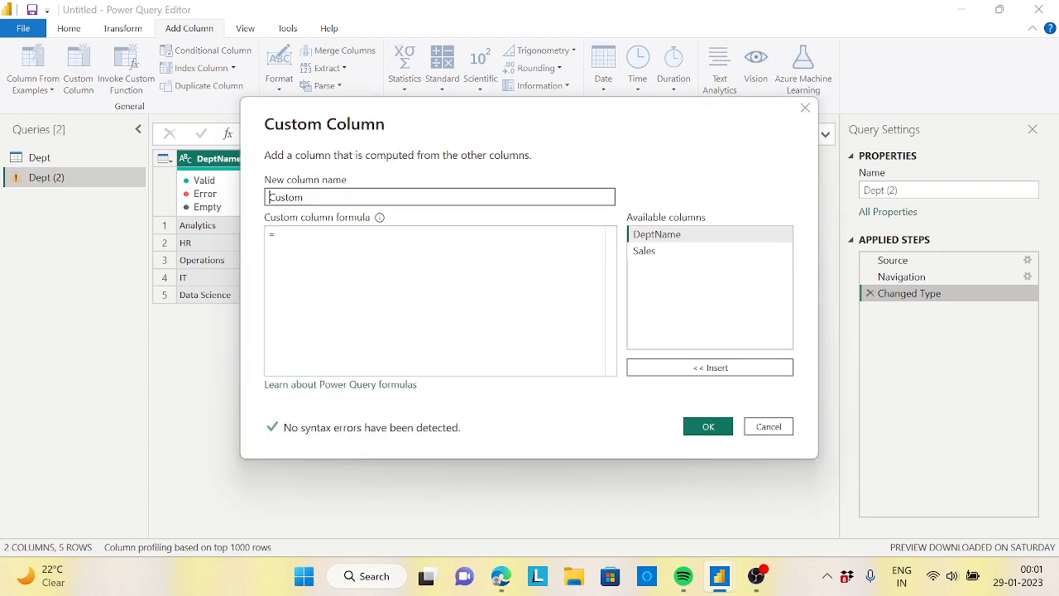
{"action": "left_click_drag", "start_coordinate": [546, 133], "coordinate": [693, 231]}
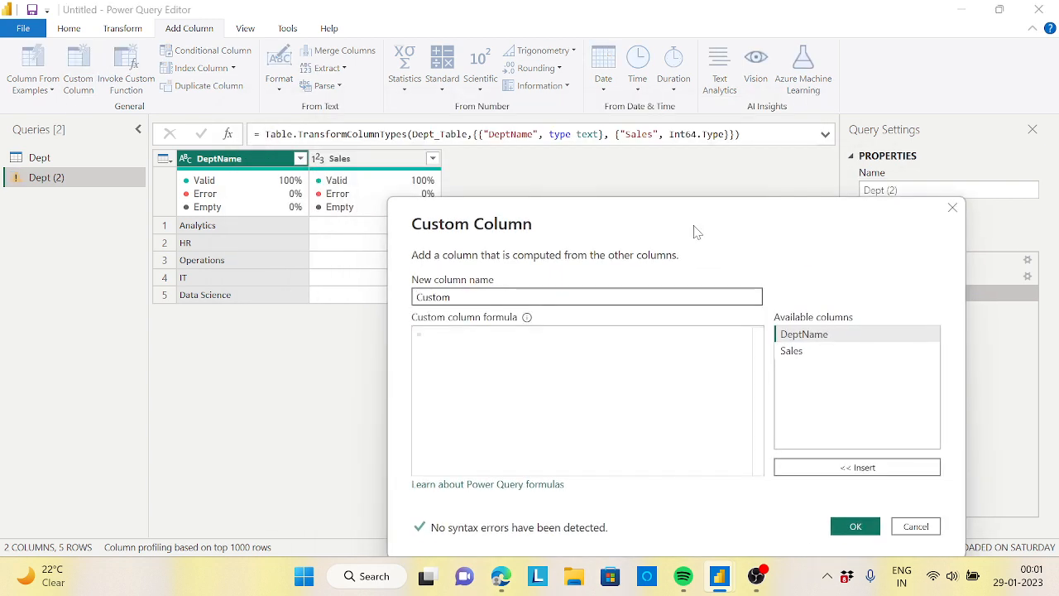
{"action": "left_click", "coordinate": [523, 295]}
{"action": "key", "text": "BackSpace"}
{"action": "key", "text": "BackSpace"}
{"action": "key", "text": "BackSpace"}
{"action": "key", "text": "BackSpace"}
{"action": "key", "text": "BackSpace"}
{"action": "key", "text": "BackSpace"}
{"action": "type", "text": "Max Sales"}
Begin the Max Sales formula with the List.Max function and its opening parenthesis, clearing any duplicated List text.
{"action": "left_click", "coordinate": [477, 330]}
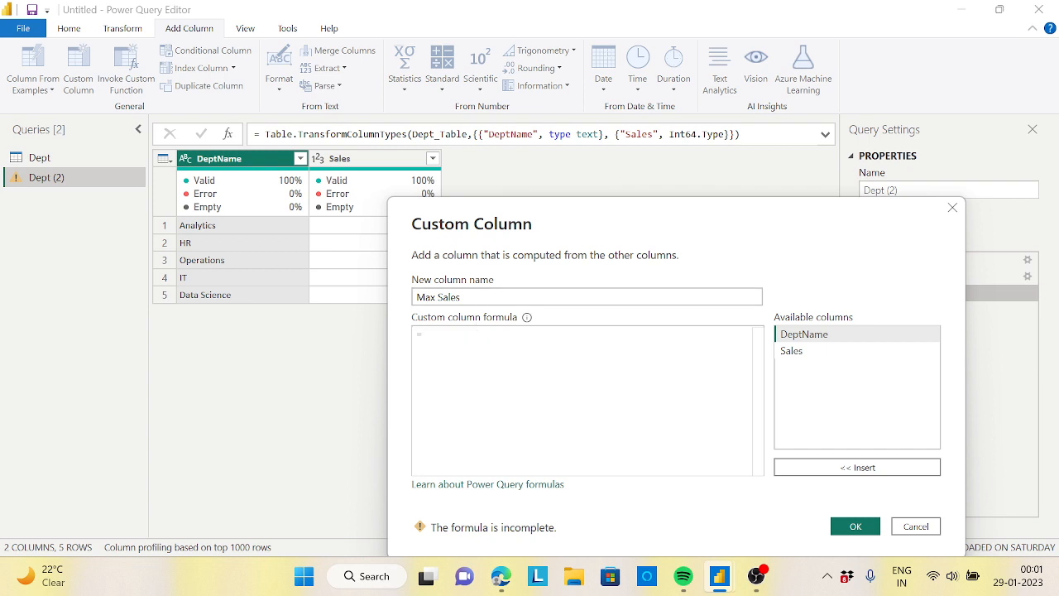
{"action": "type", "text": "List"}
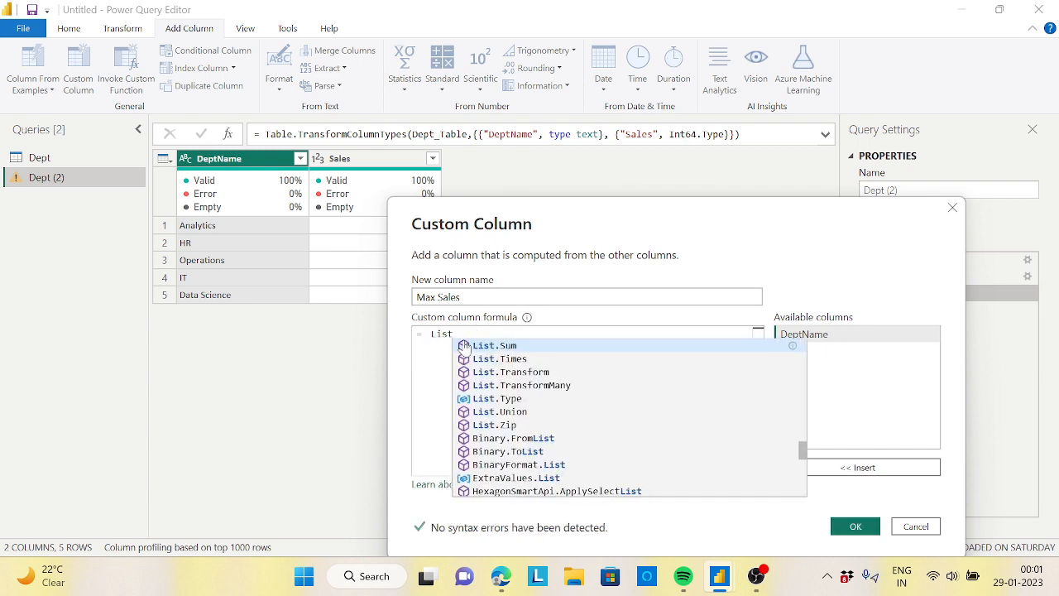
{"action": "type", "text": ".ma"}
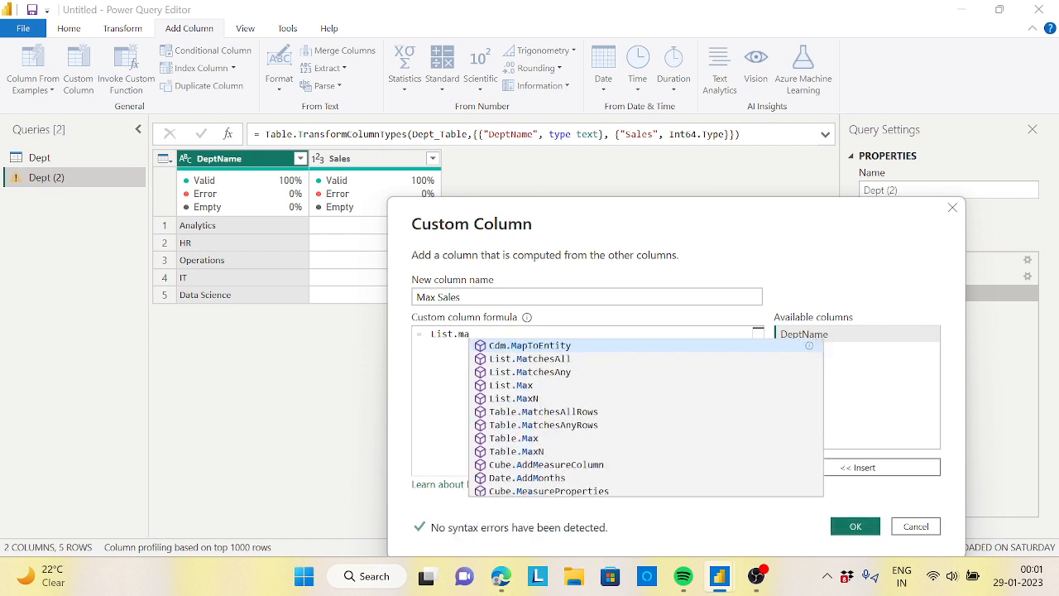
{"action": "left_click", "coordinate": [535, 386]}
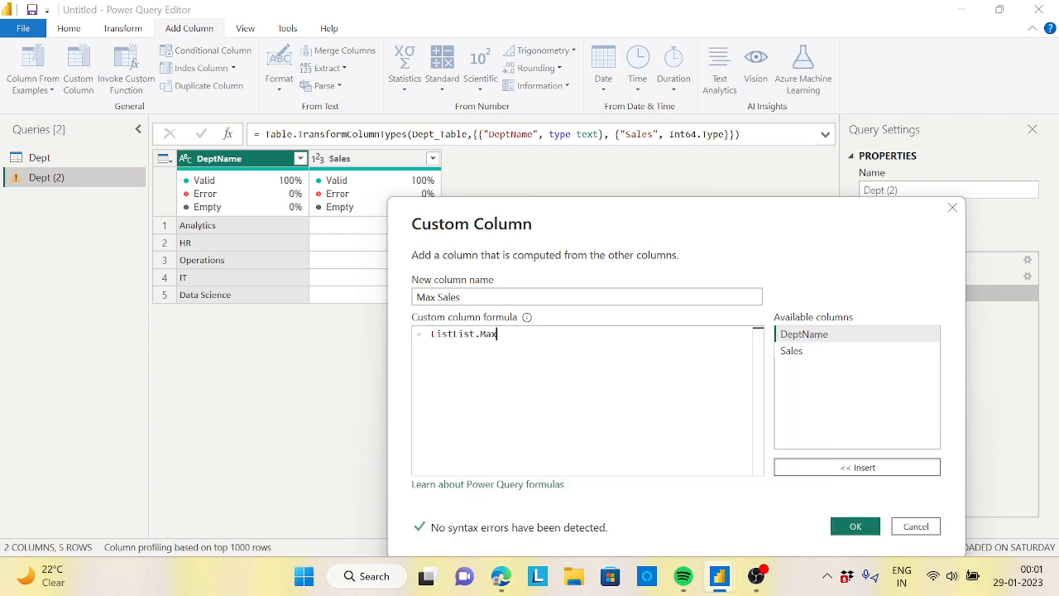
{"action": "left_click", "coordinate": [454, 337]}
{"action": "key", "text": "BackSpace"}
{"action": "key", "text": "BackSpace"}
{"action": "key", "text": "BackSpace"}
{"action": "key", "text": "BackSpace"}
{"action": "key", "text": "End"}
{"action": "type", "text": "("}
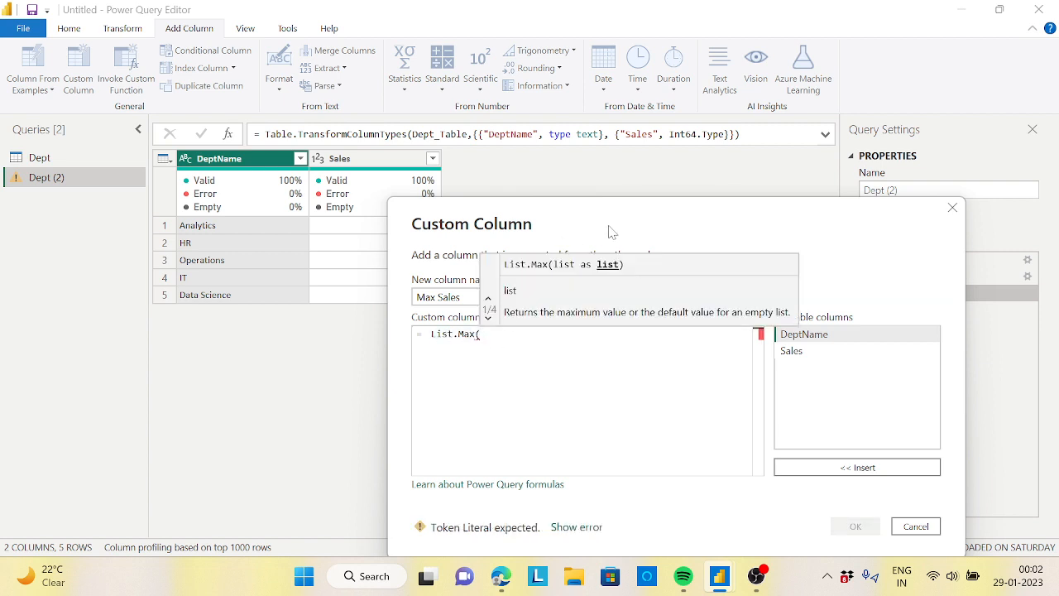
Complete the Max Sales formula as List.Max(#"Changed Type"[Sales]), add the column and return to the Dept query.
{"action": "left_click_drag", "start_coordinate": [610, 229], "coordinate": [378, 160]}
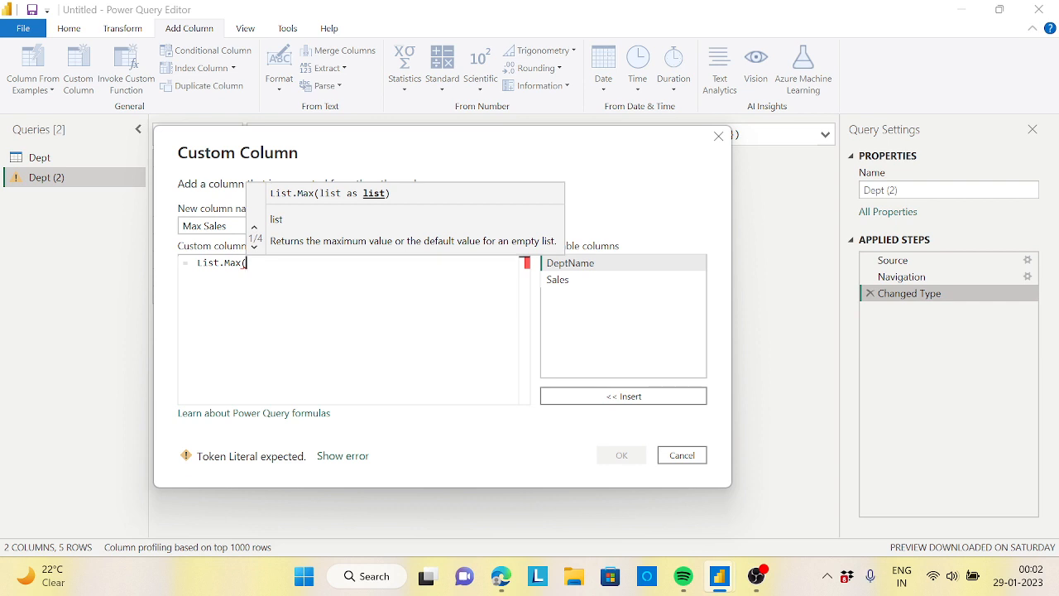
{"action": "type", "text": "#\"Cha"}
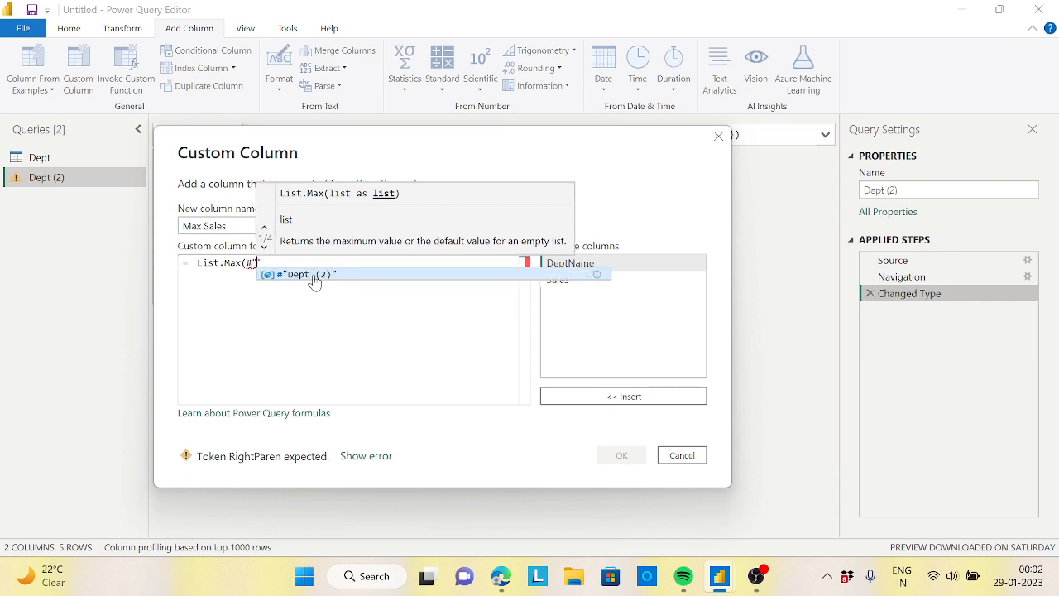
{"action": "type", "text": "nged T"}
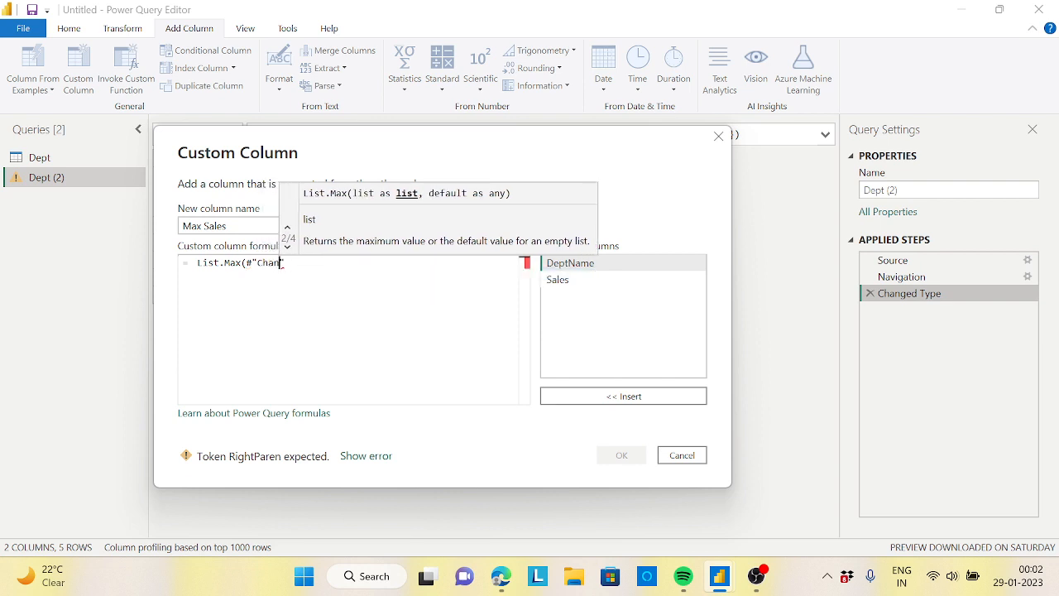
{"action": "type", "text": "ype"}
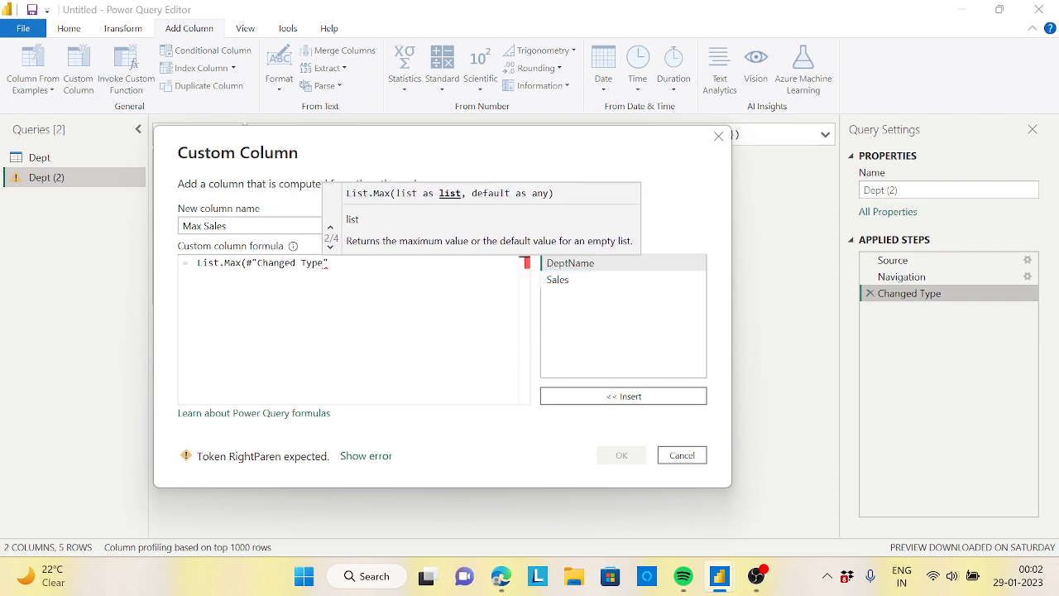
{"action": "left_click", "coordinate": [329, 263]}
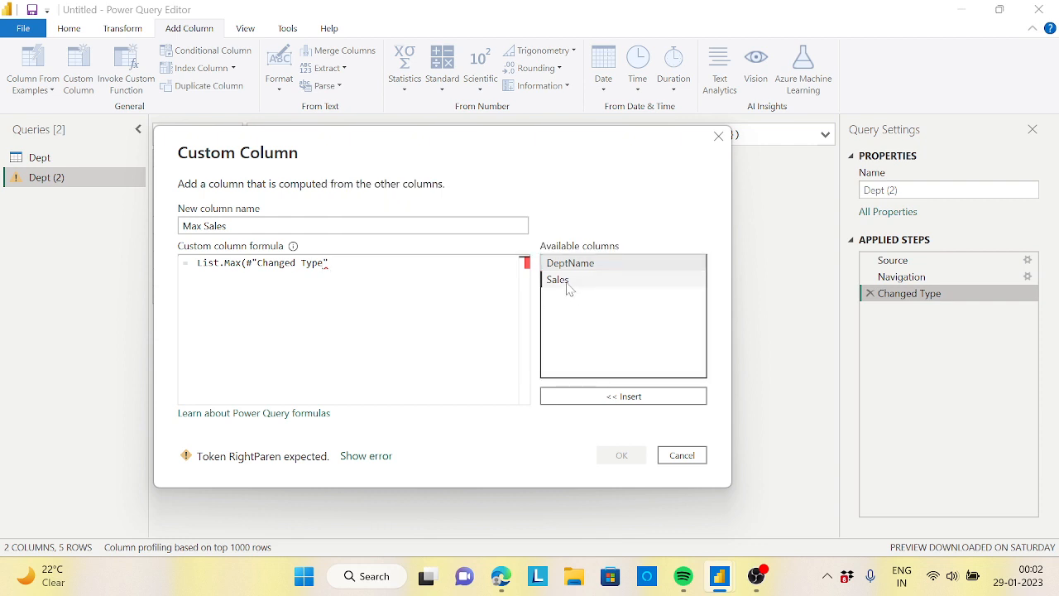
{"action": "double_click", "coordinate": [557, 280]}
{"action": "type", "text": ")"}
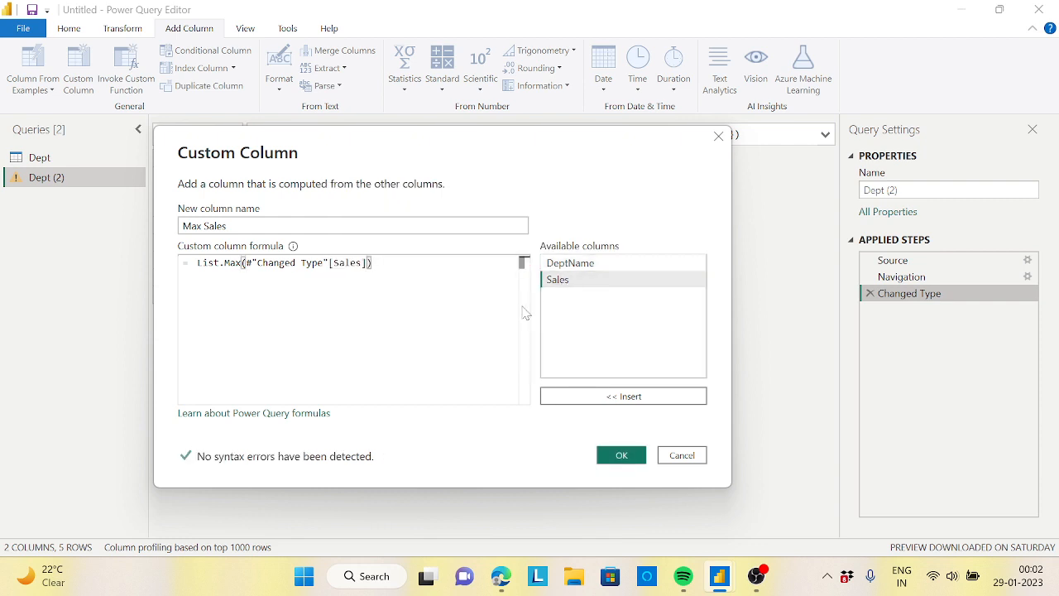
{"action": "left_click", "coordinate": [623, 456]}
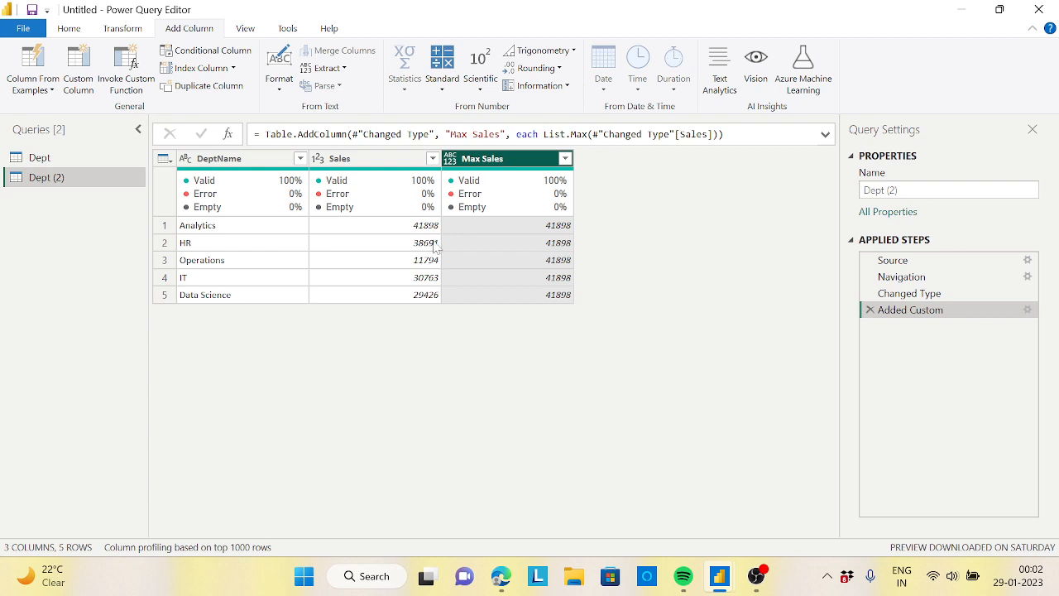
{"action": "left_click", "coordinate": [70, 162]}
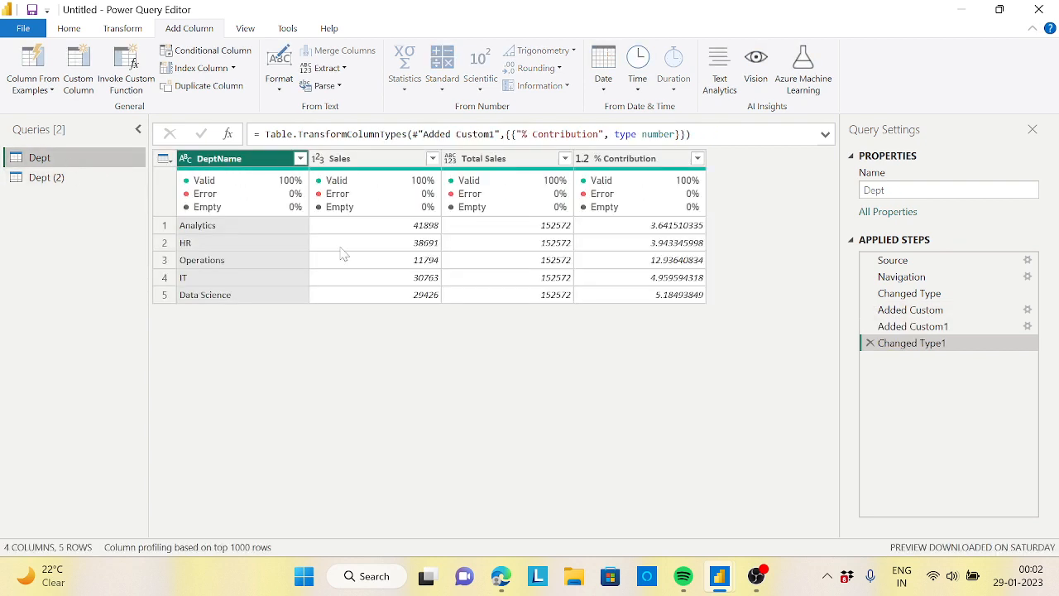